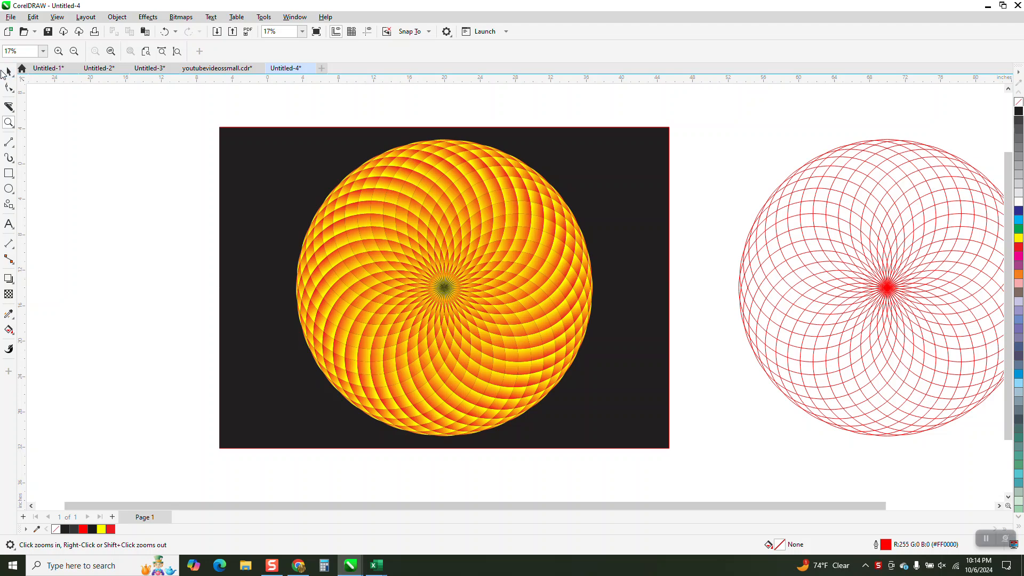
Move the finished yellow-orange spiral with its black background to the right, clear of the page and the red wireframe pattern
scroll(213, 197, down, 1)
click(9, 71)
drag(201, 131, 543, 392)
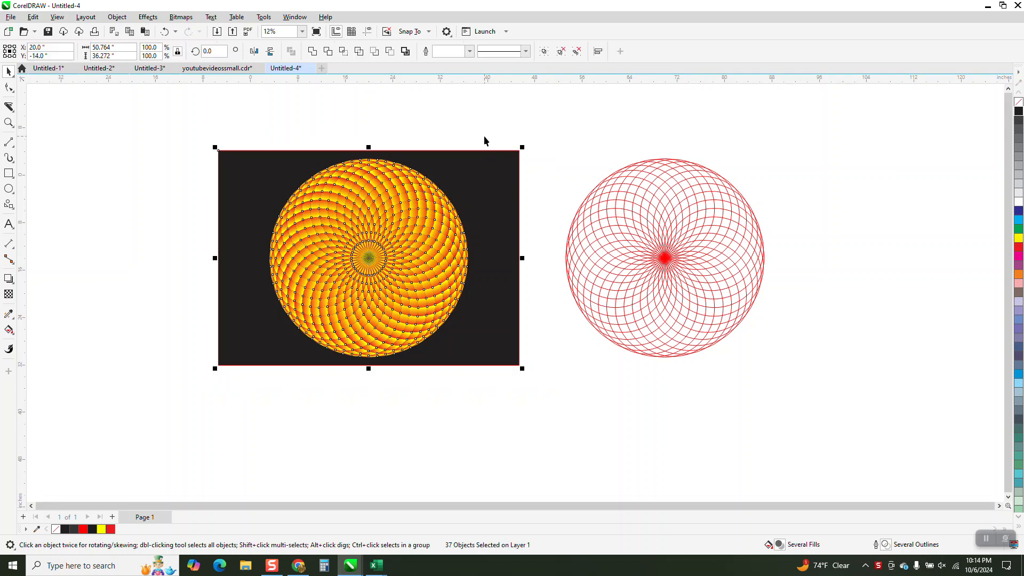
drag(156, 121, 545, 374)
key(Right)
key(Right)
key(Right)
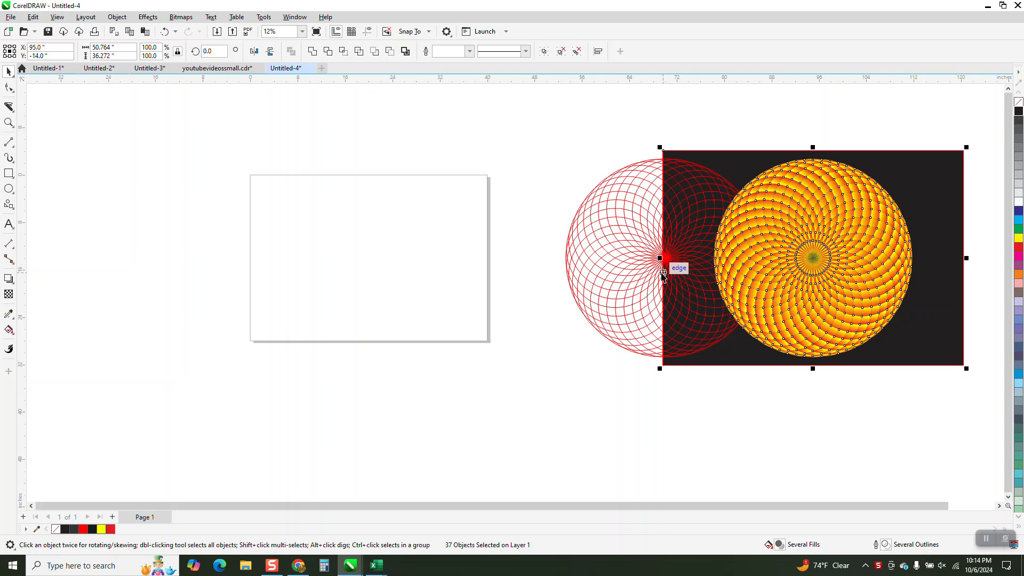
key(Right)
drag(511, 123, 775, 378)
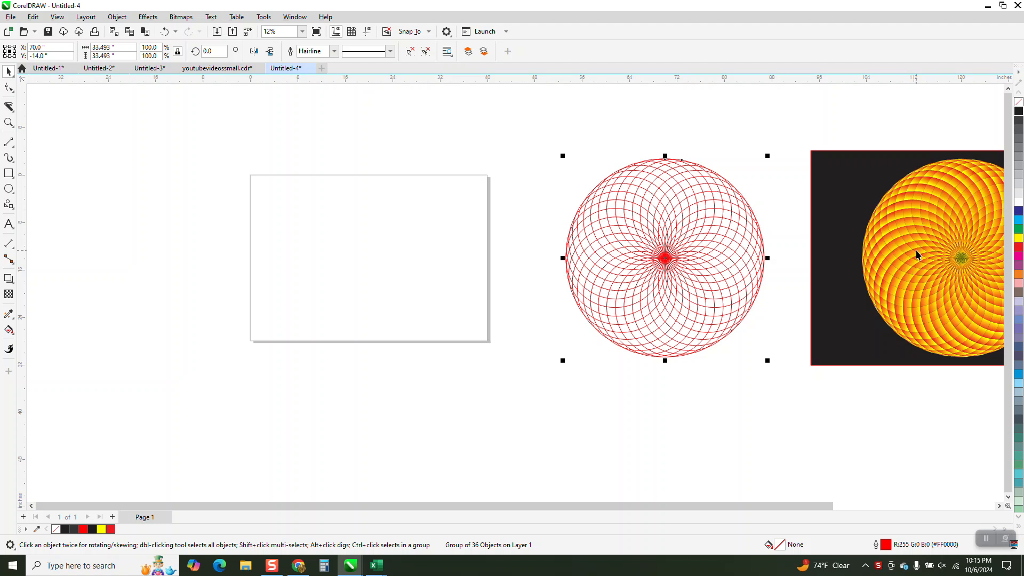
Draw a circle about 17.2 inches in diameter on the empty page
click(9, 188)
drag(425, 195, 347, 298)
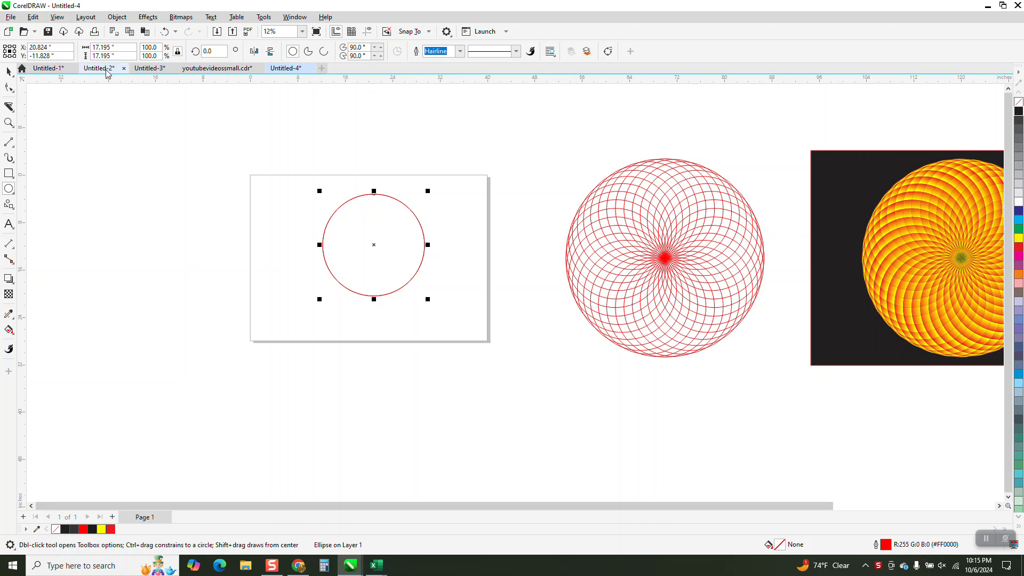
click(9, 70)
Set the circle's rotation centre at its bottom quadrant and create a copy rotated 10 degrees about it
click(375, 242)
click(375, 243)
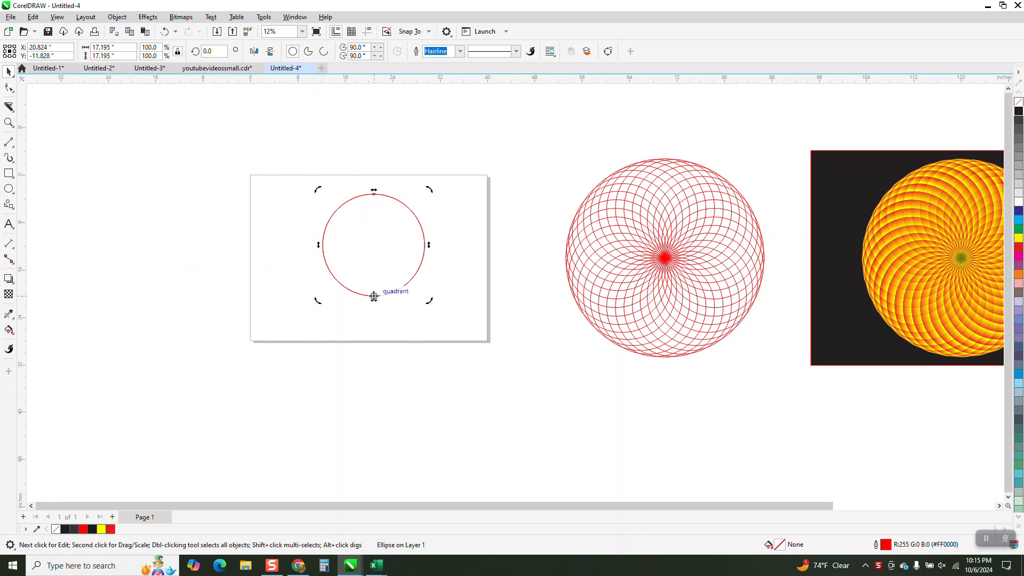
click(214, 50)
text(10)
key(Return)
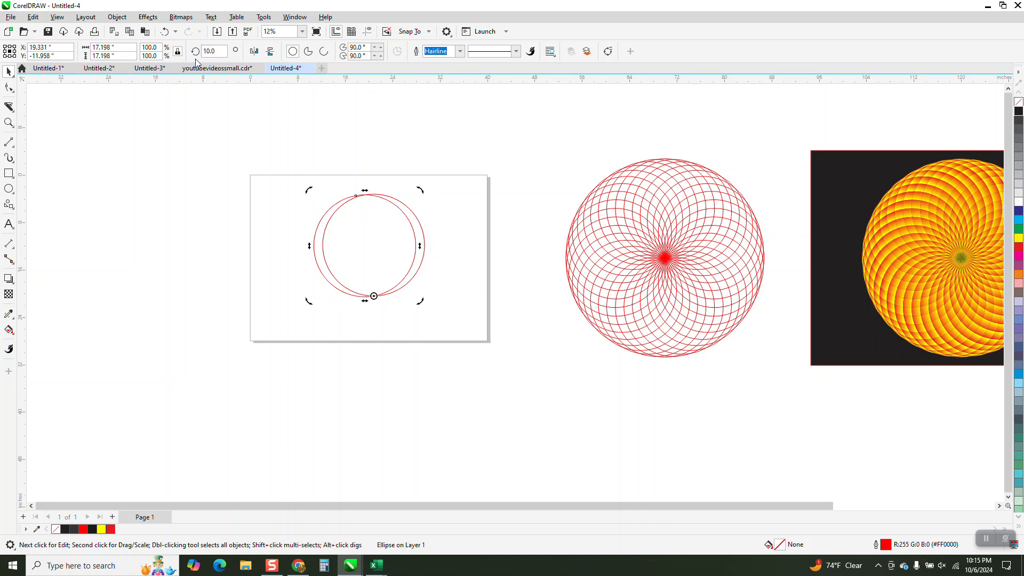
Repeat the 10-degree rotated copy until the overlapping circles complete a full turn of 36
key(ctrl+r)
key(ctrl+r)
key(ctrl+r)
key(ctrl+r)
key(ctrl+r)
key(ctrl+r)
key(ctrl+r)
key(ctrl+r)
key(ctrl+r)
key(ctrl+r)
key(ctrl+r)
key(ctrl+r)
key(ctrl+r)
key(ctrl+r)
key(ctrl+r)
key(ctrl+r)
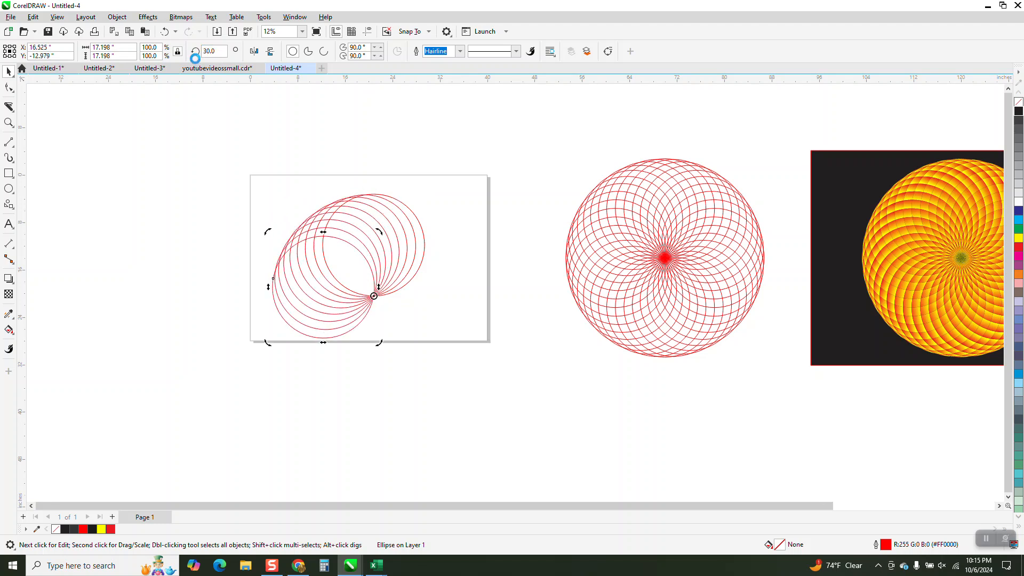
key(ctrl+r)
key(ctrl+r)
key(ctrl+r)
key(ctrl+r)
key(ctrl+r)
key(ctrl+r)
key(ctrl+r)
key(ctrl+r)
key(ctrl+r)
key(ctrl+r)
key(ctrl+r)
key(ctrl+r)
key(ctrl+r)
key(ctrl+r)
key(ctrl+r)
key(ctrl+r)
key(ctrl+r)
key(ctrl+r)
key(ctrl+r)
key(ctrl+r)
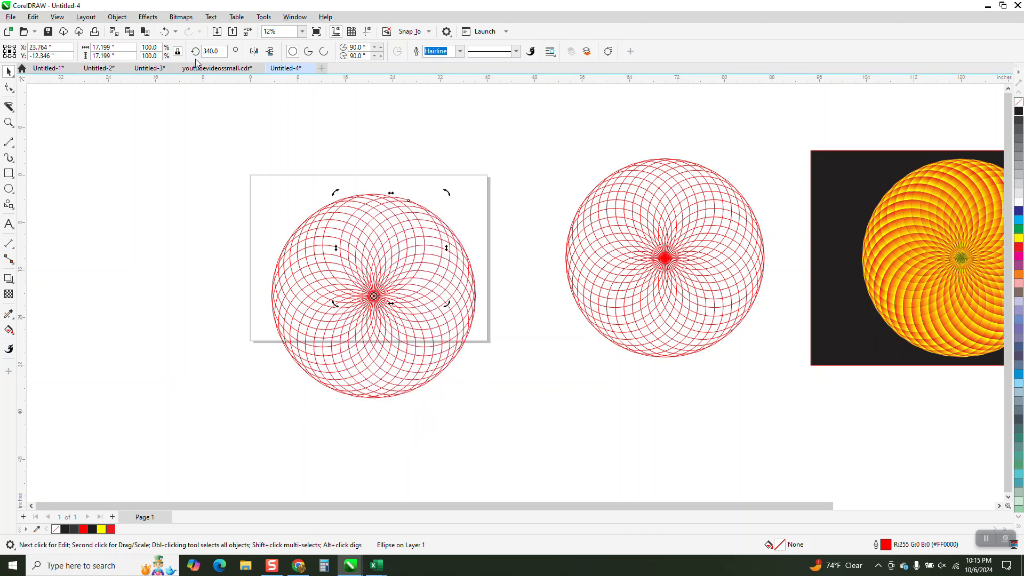
key(ctrl+r)
Select all 36 new circles, group them and centre the group on the page
drag(258, 150, 308, 263)
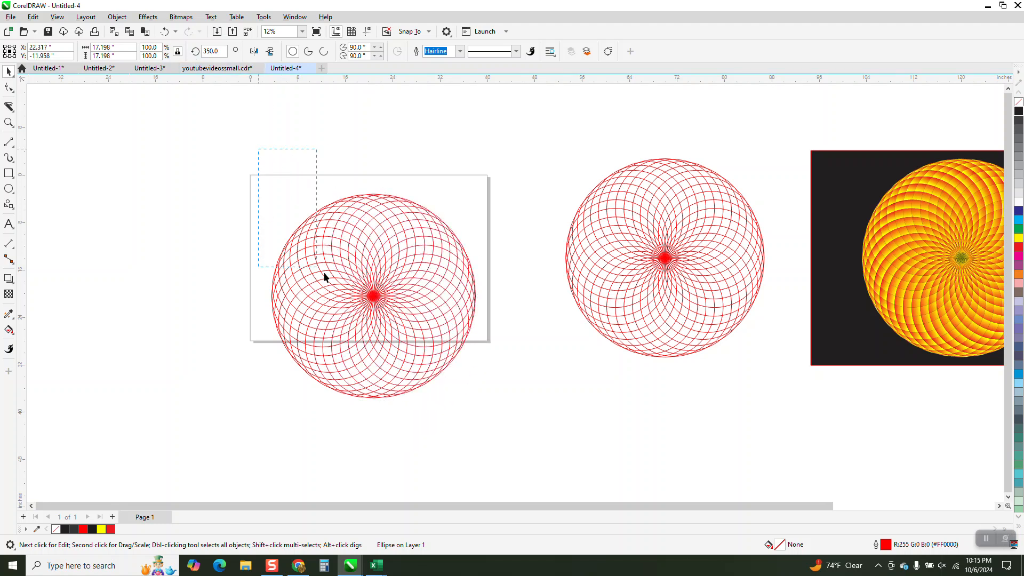
drag(460, 379, 527, 424)
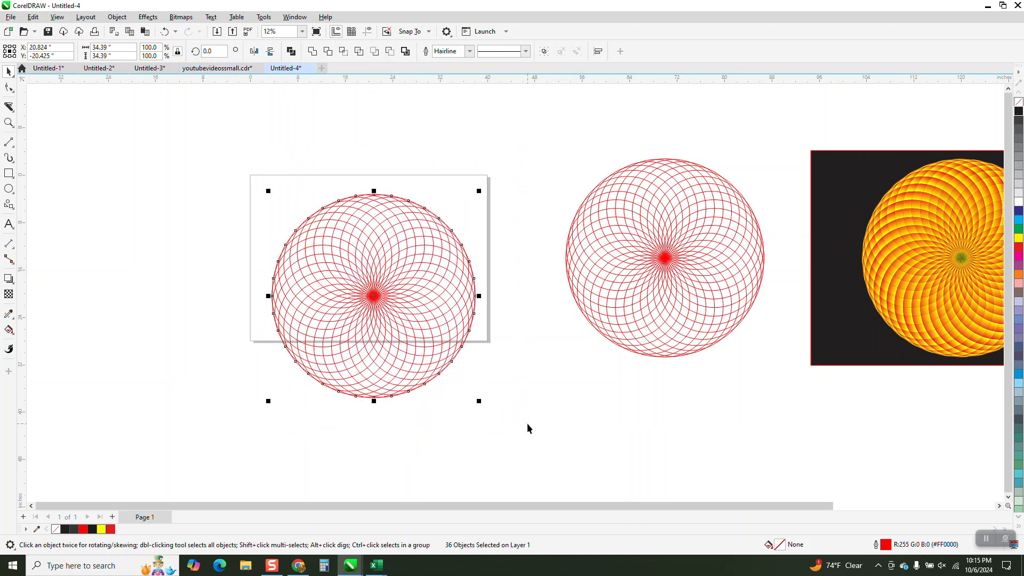
key(ctrl+g)
key(p)
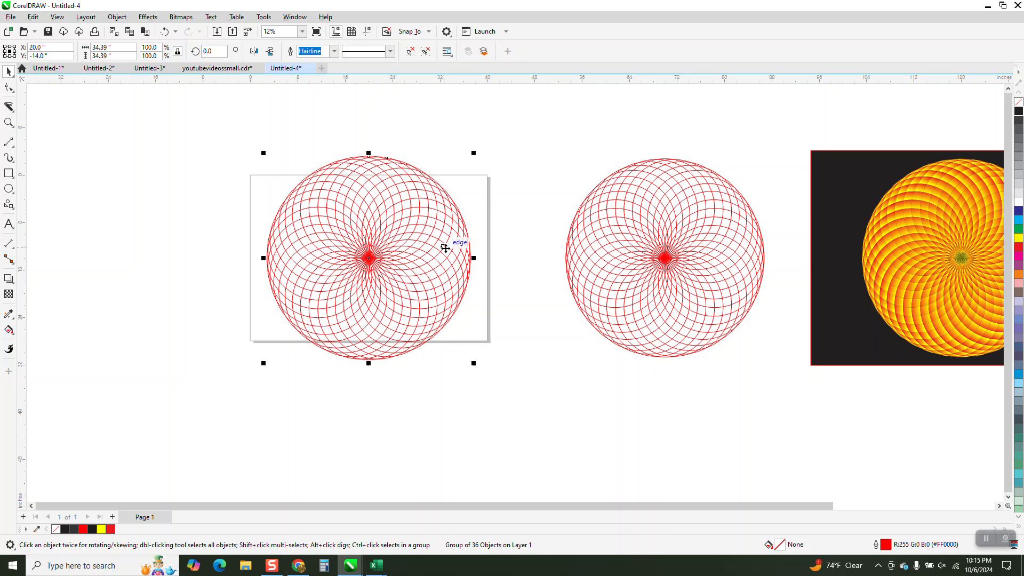
drag(231, 138, 353, 304)
drag(516, 407, 510, 409)
click(471, 332)
click(451, 303)
key(ctrl+z)
key(ctrl+shift+z)
Set up the Smart Fill tool with a cyan fill colour for the circle pattern on the page
click(8, 123)
drag(185, 178, 496, 334)
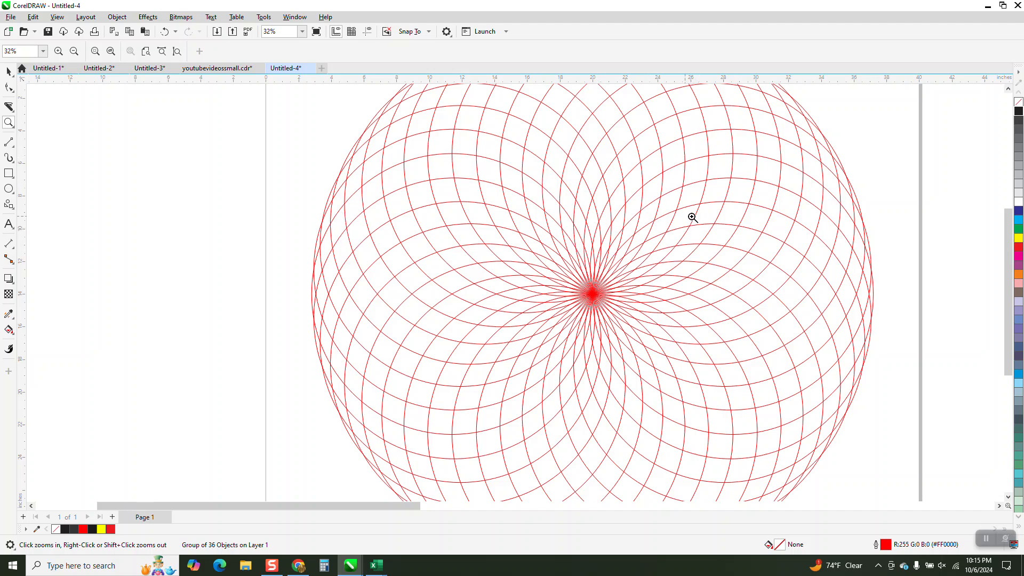
click(13, 335)
click(42, 341)
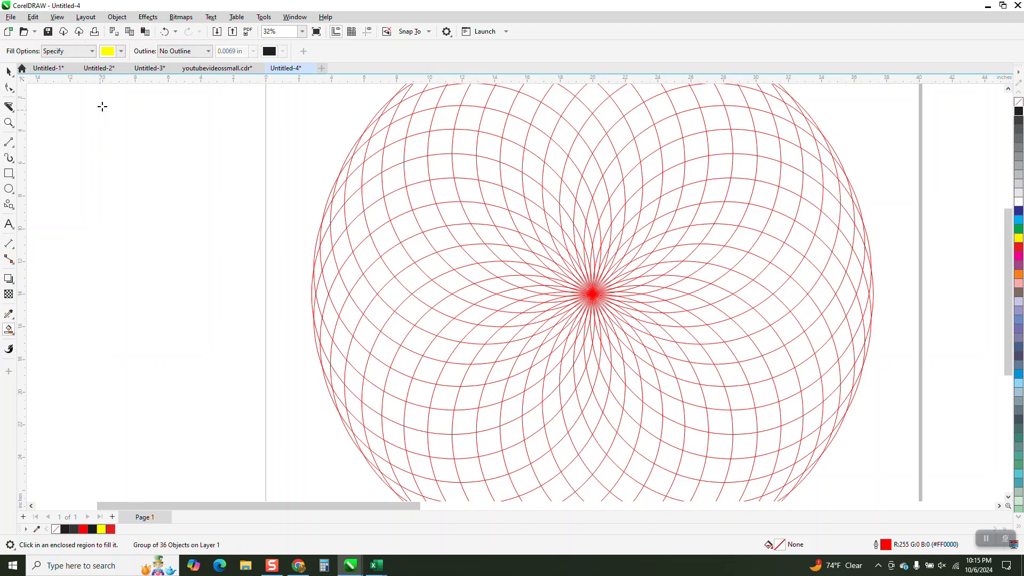
click(121, 52)
click(170, 122)
Smart-fill the consecutive cells of one curved band with cyan, from near the pattern's centre out to its left outer edge
click(558, 234)
click(552, 229)
click(536, 213)
click(513, 203)
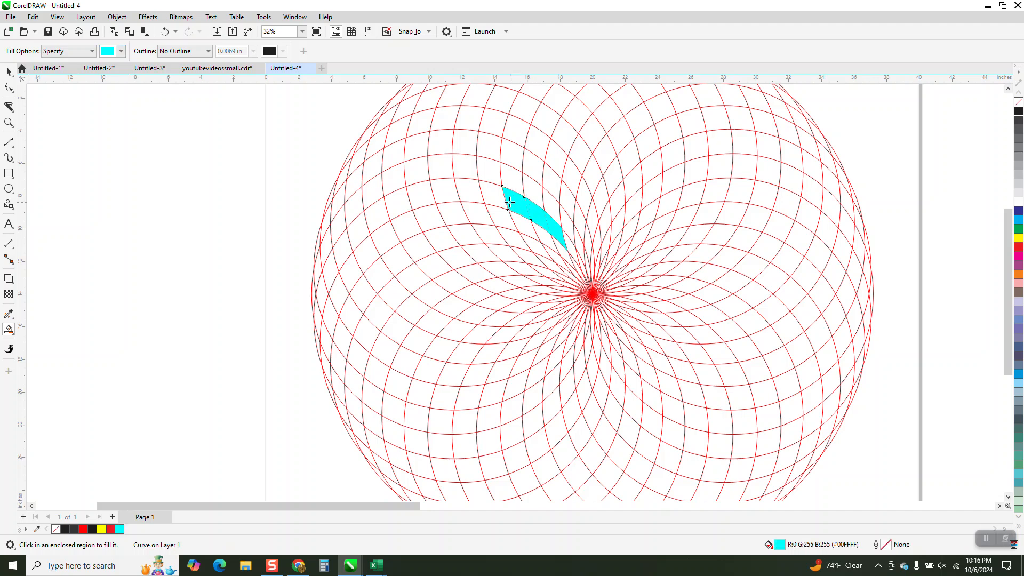
click(493, 194)
click(469, 190)
click(441, 191)
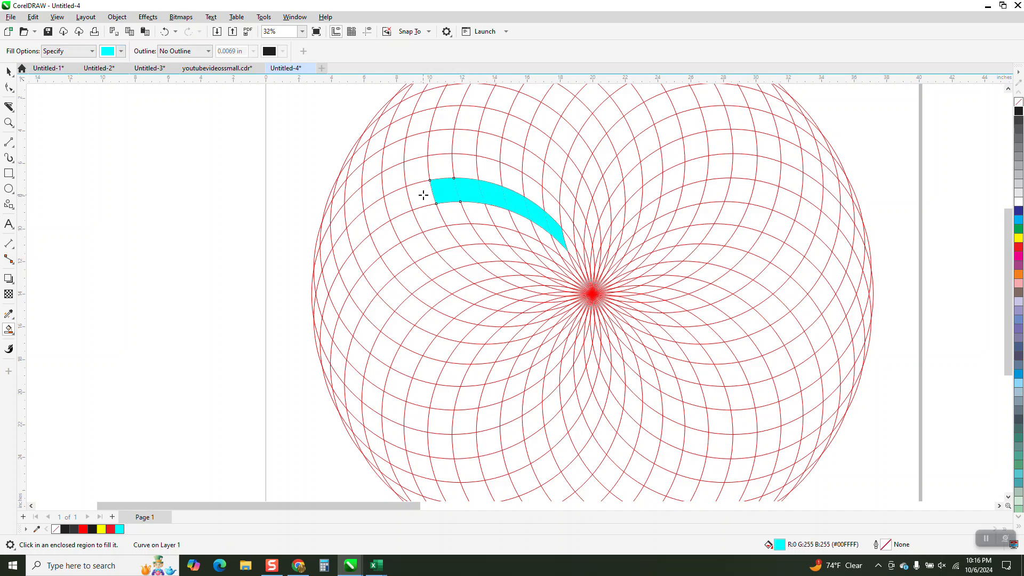
click(408, 198)
click(379, 214)
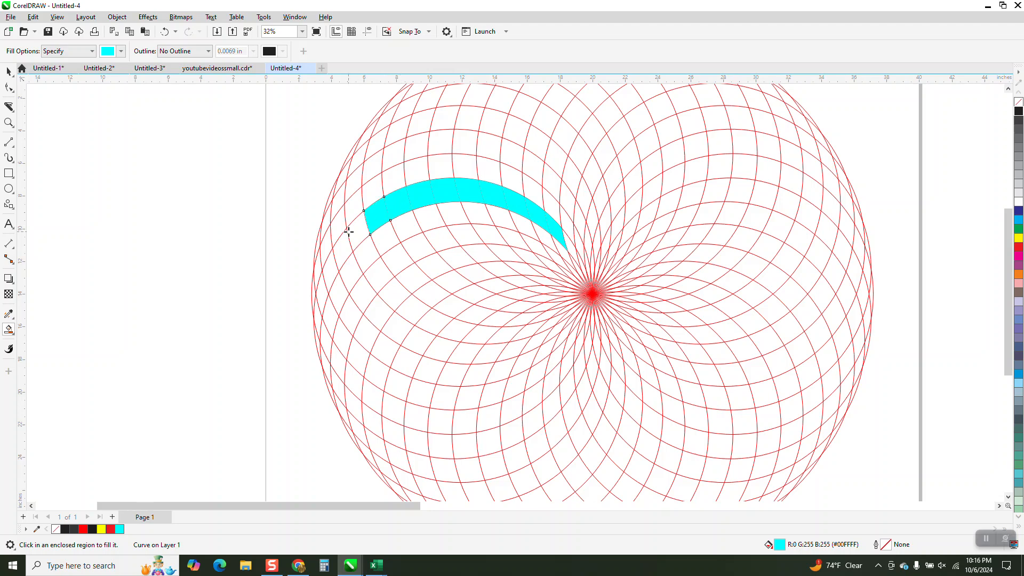
click(353, 232)
click(337, 248)
click(328, 269)
click(320, 296)
click(316, 320)
click(317, 346)
Smart-fill the remaining narrow cells at the band's inner tip with cyan, up to the pattern's centre
click(9, 123)
drag(269, 314, 366, 399)
right_click(288, 376)
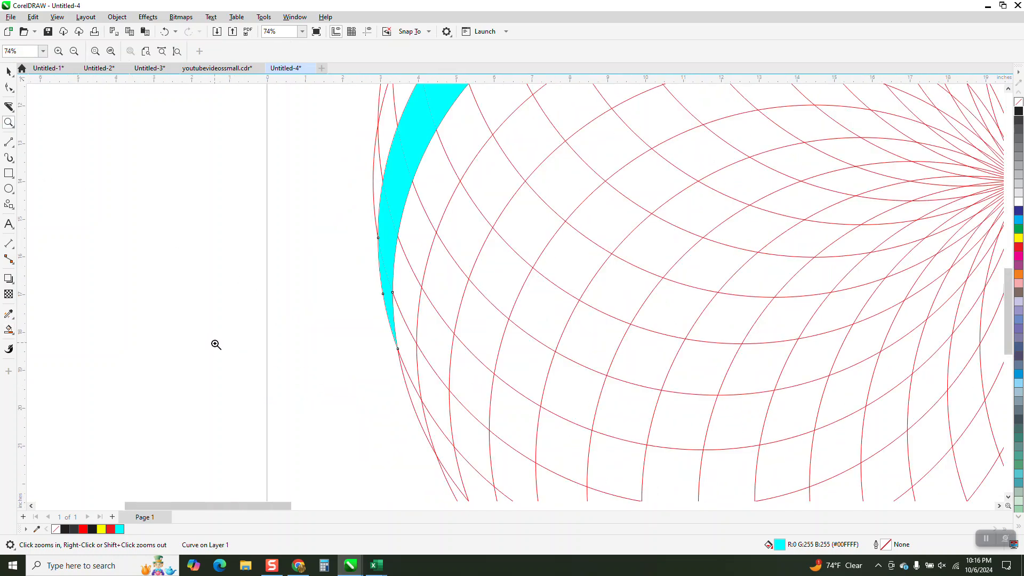
right_click(215, 345)
drag(574, 154, 733, 301)
click(9, 329)
click(452, 226)
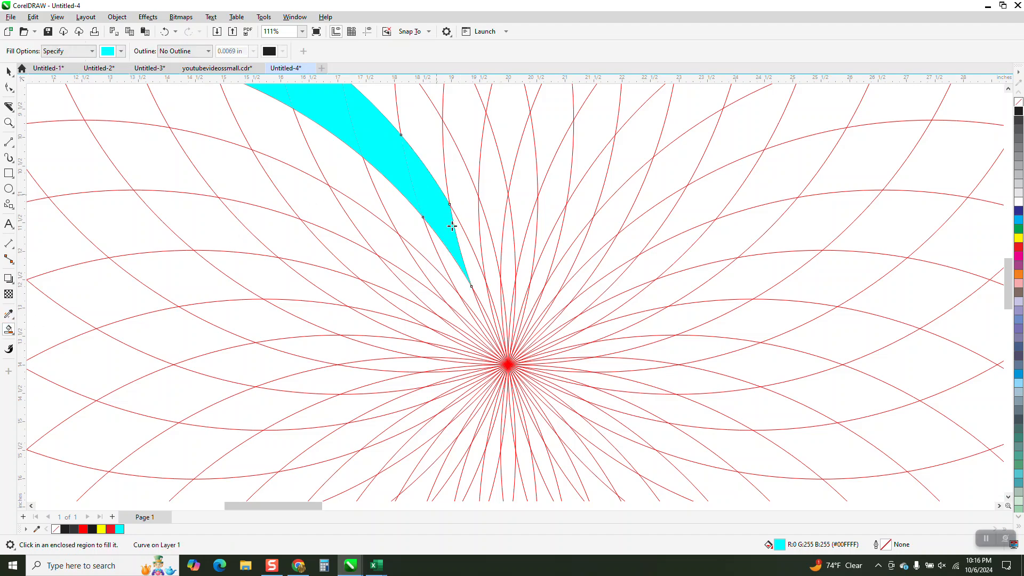
click(465, 250)
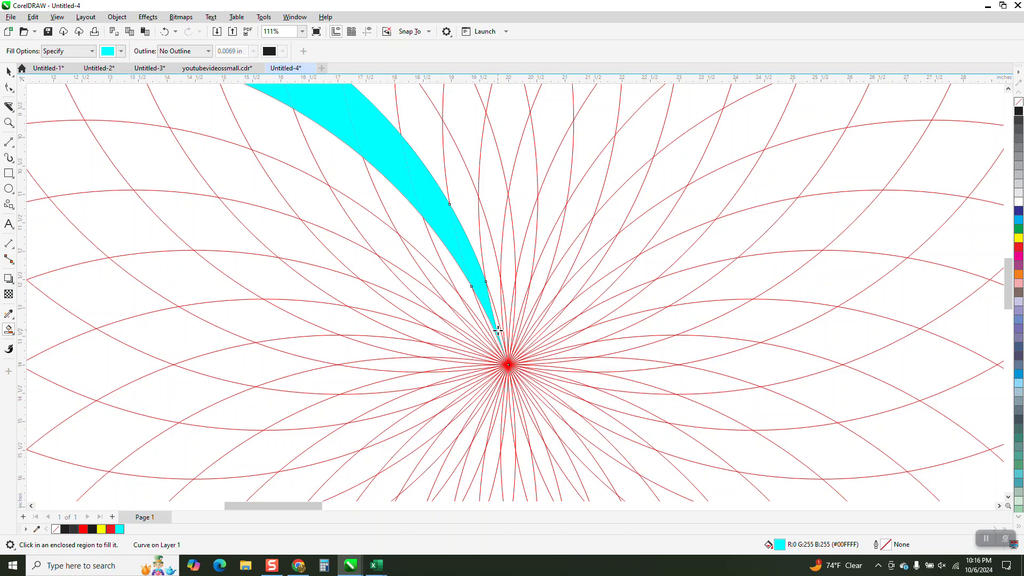
Move the group of red circles left off the page, leaving only the cyan arc in place
click(9, 70)
scroll(309, 384, down, 5)
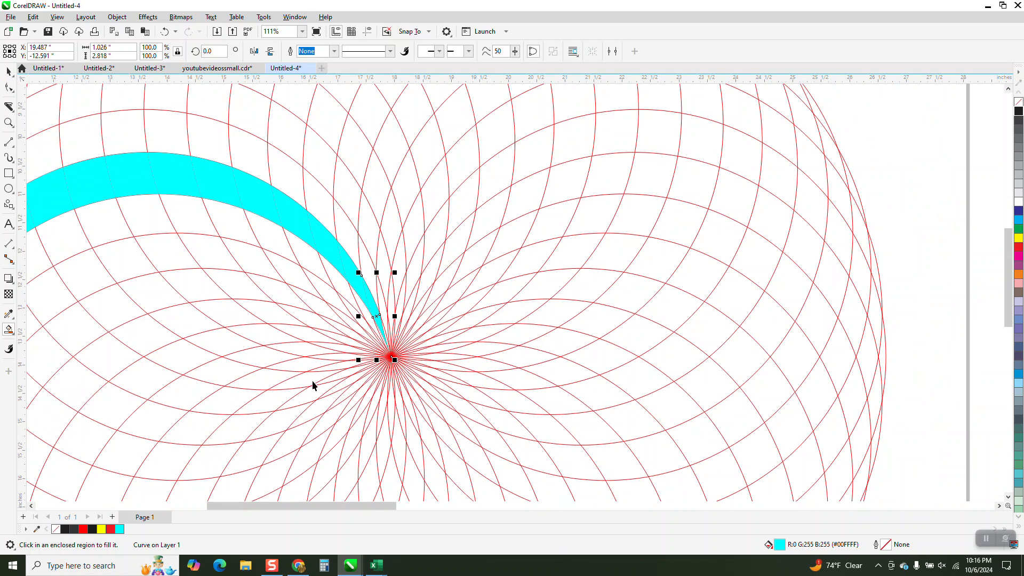
scroll(425, 276, down, 3)
click(436, 264)
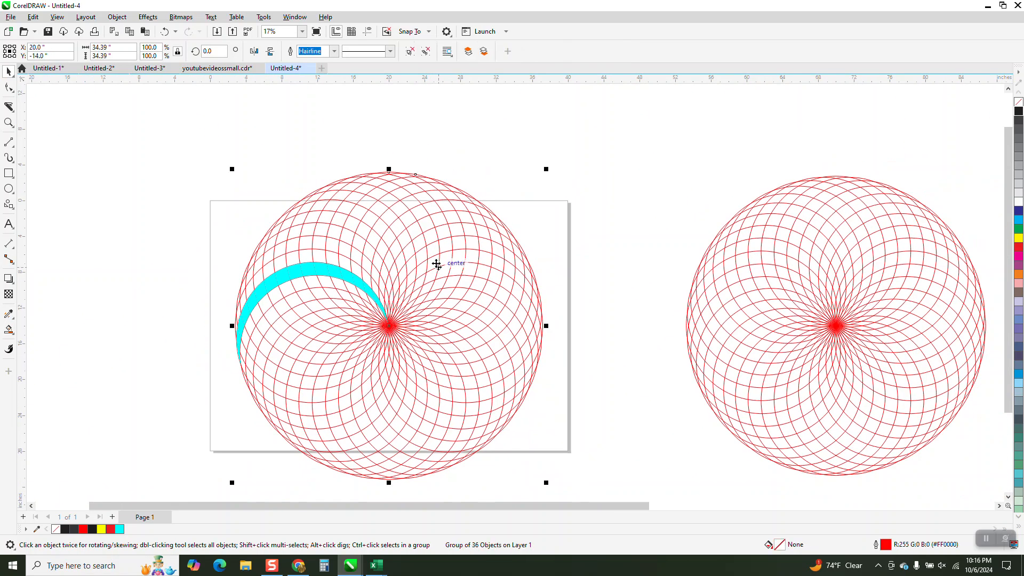
key(Left)
key(Left)
key(Left)
key(Left)
key(Left)
key(Left)
key(Left)
key(Left)
key(Left)
key(Left)
key(Left)
key(Left)
key(Left)
key(Left)
key(Left)
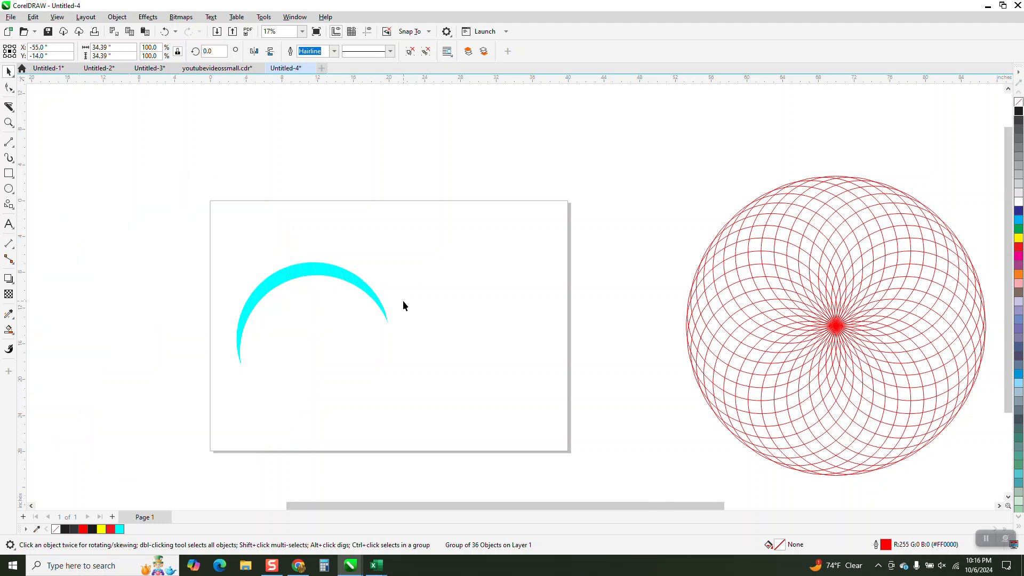
Apply a linear fountain fill to the cell at the arc's crest, running from cyan at the inner edge to black at the outer edge
click(8, 123)
drag(187, 240, 480, 391)
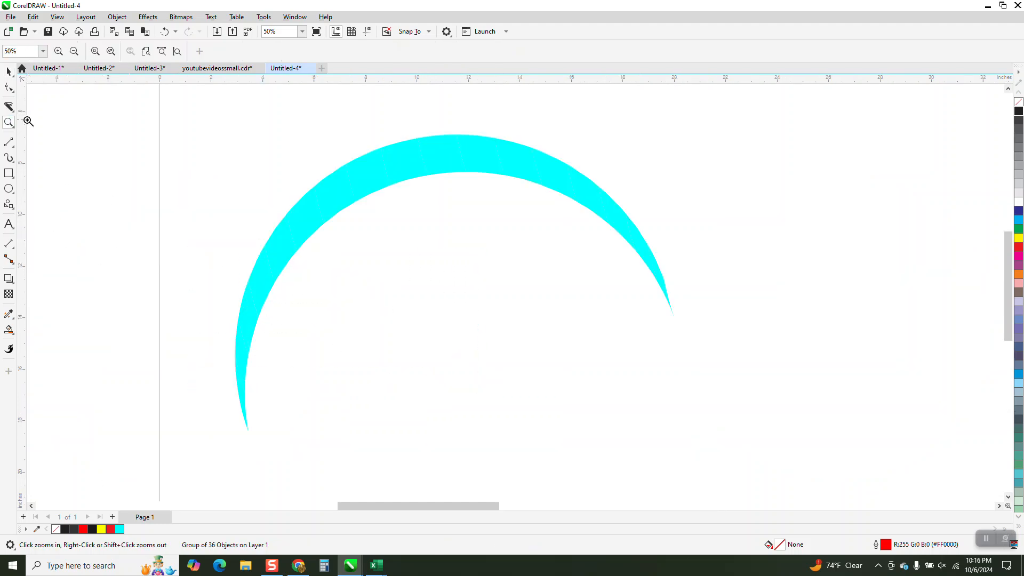
click(9, 71)
click(105, 123)
click(433, 156)
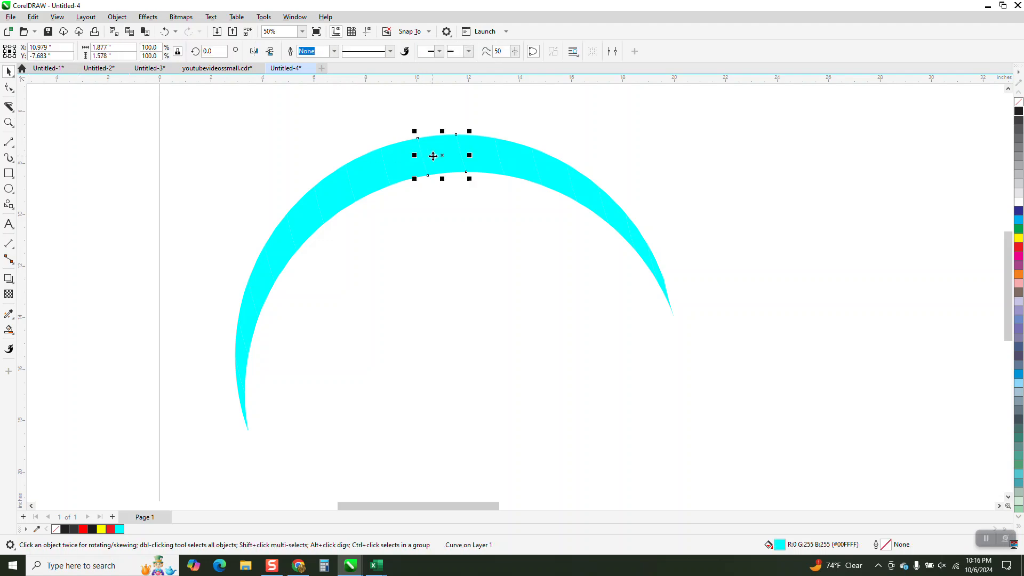
click(8, 329)
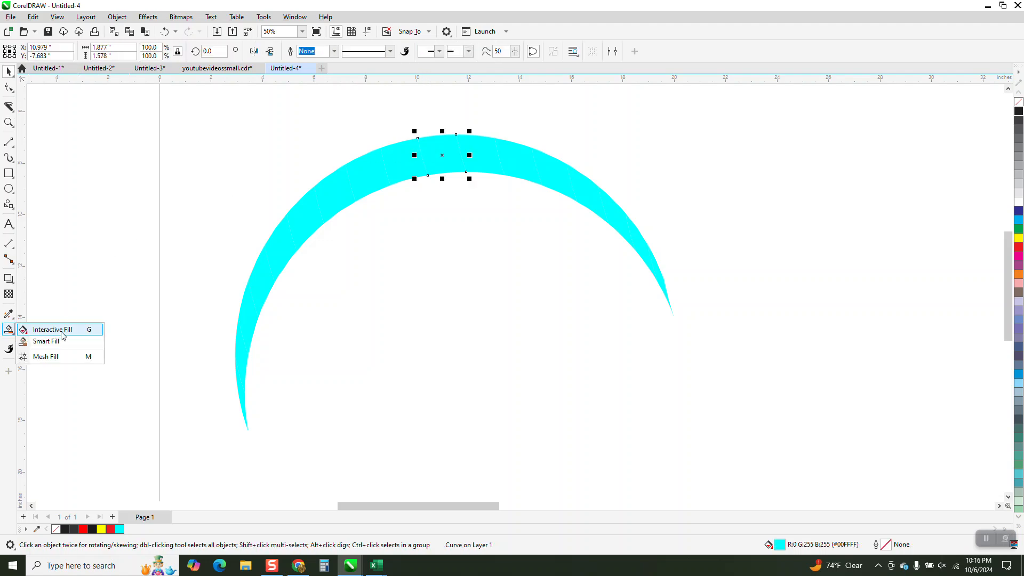
click(52, 329)
drag(444, 167, 436, 128)
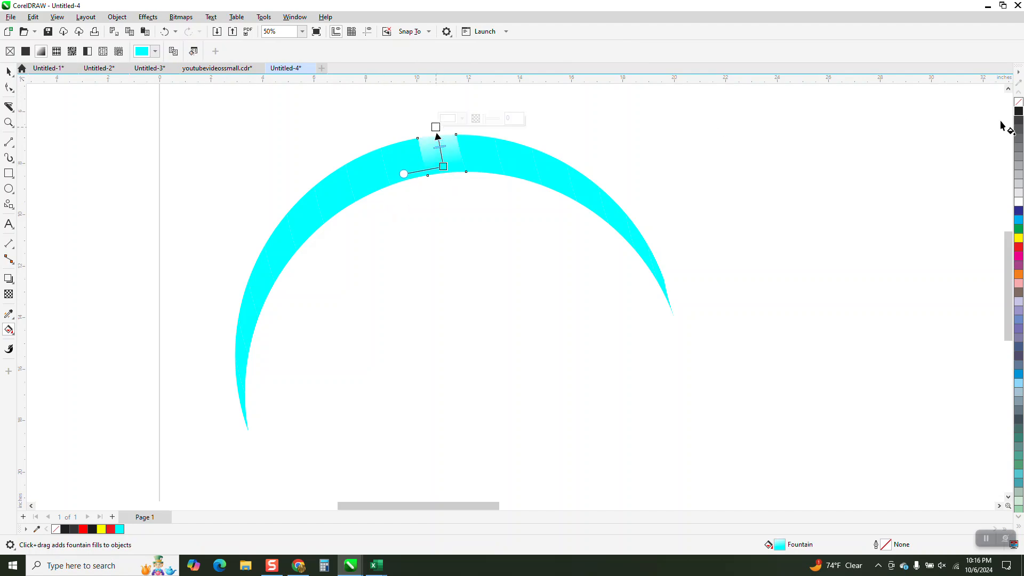
drag(969, 130, 440, 121)
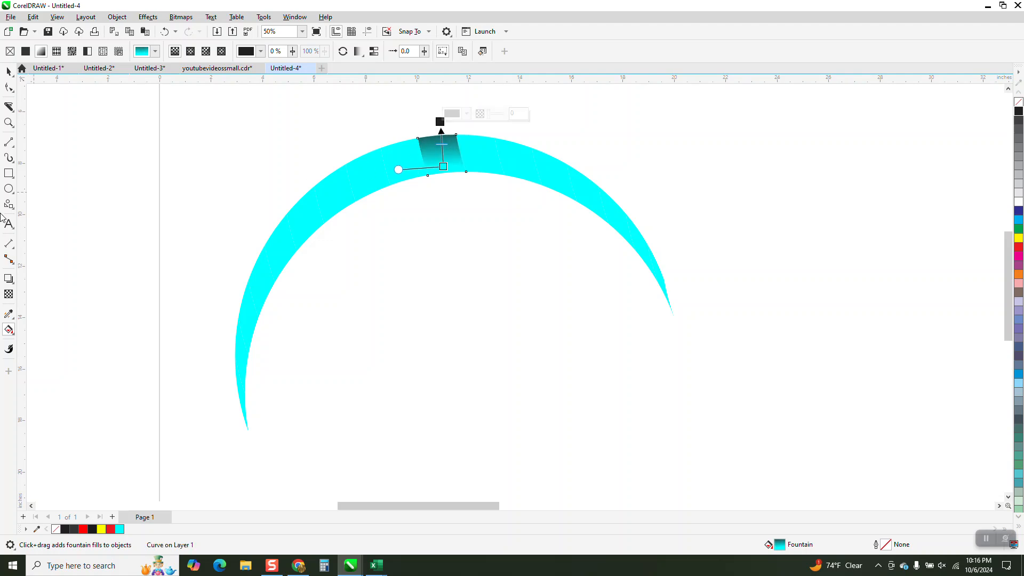
Copy the crest cell's fountain fill to the next four cells to its right with the Attributes Eyedropper
click(9, 314)
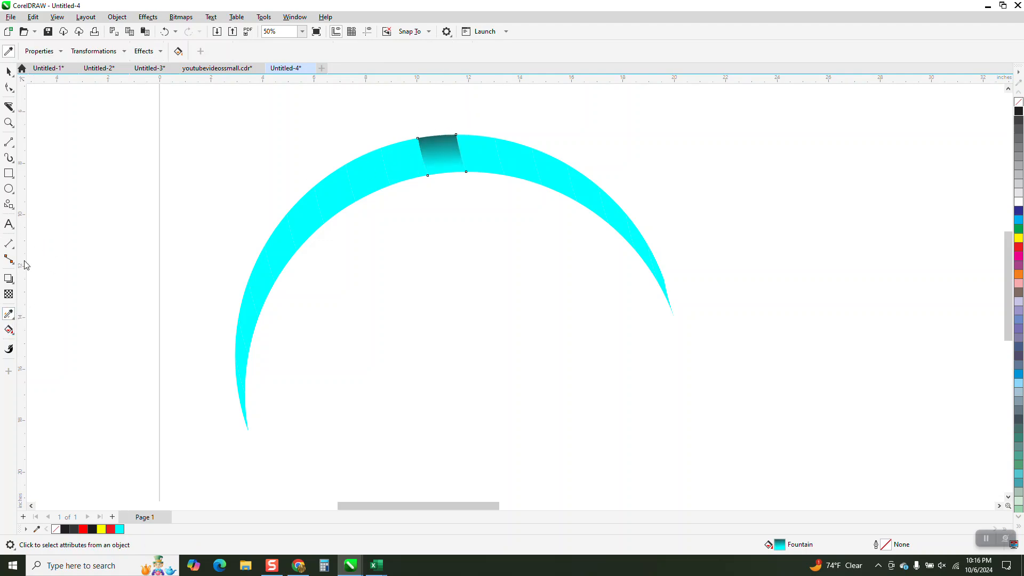
click(454, 153)
click(476, 149)
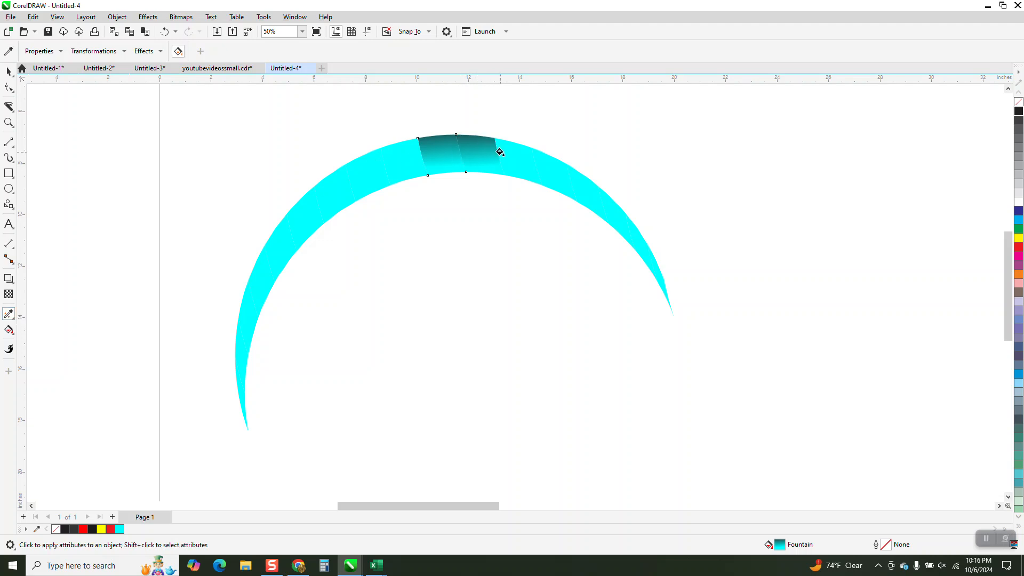
click(503, 154)
click(540, 168)
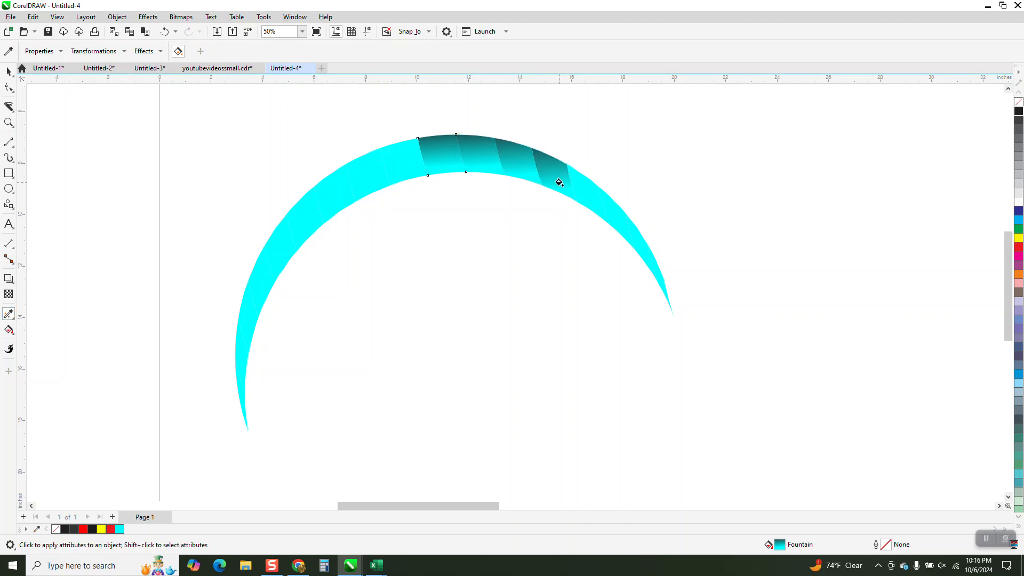
click(577, 188)
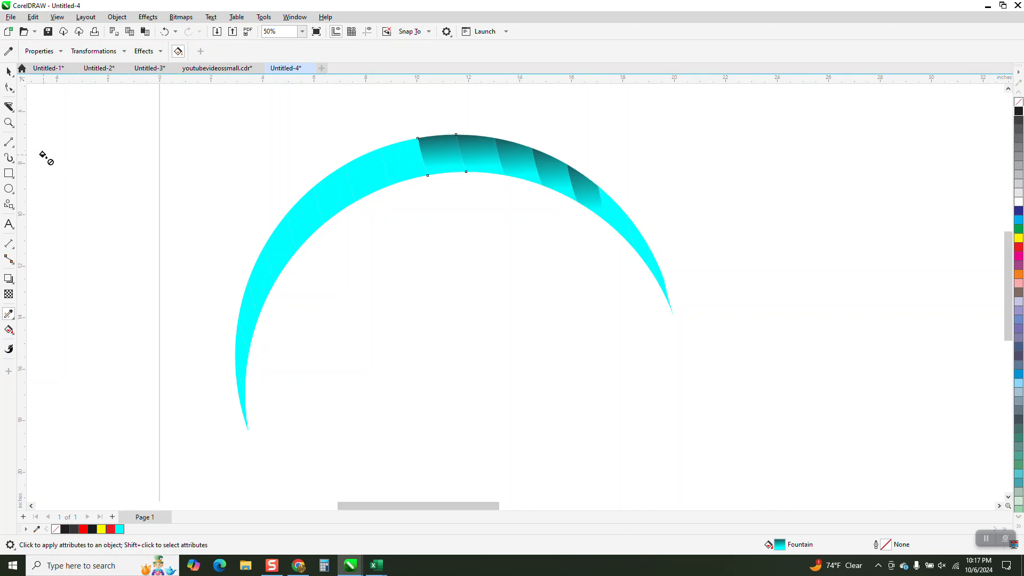
Copy the arc's fountain fill to the remaining plain cyan cells on its right side, down to the inner tip
click(8, 122)
drag(453, 127, 771, 385)
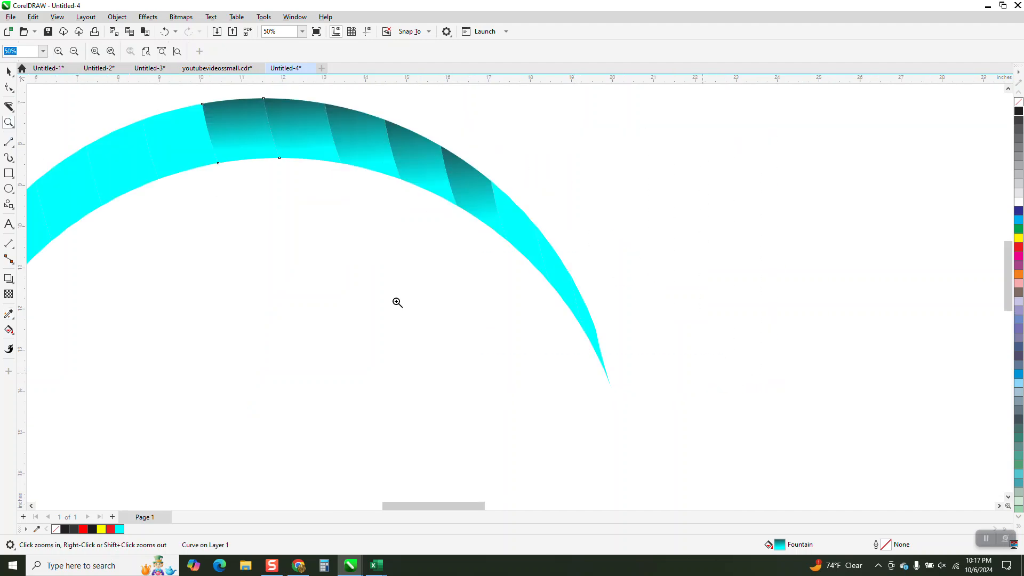
click(8, 314)
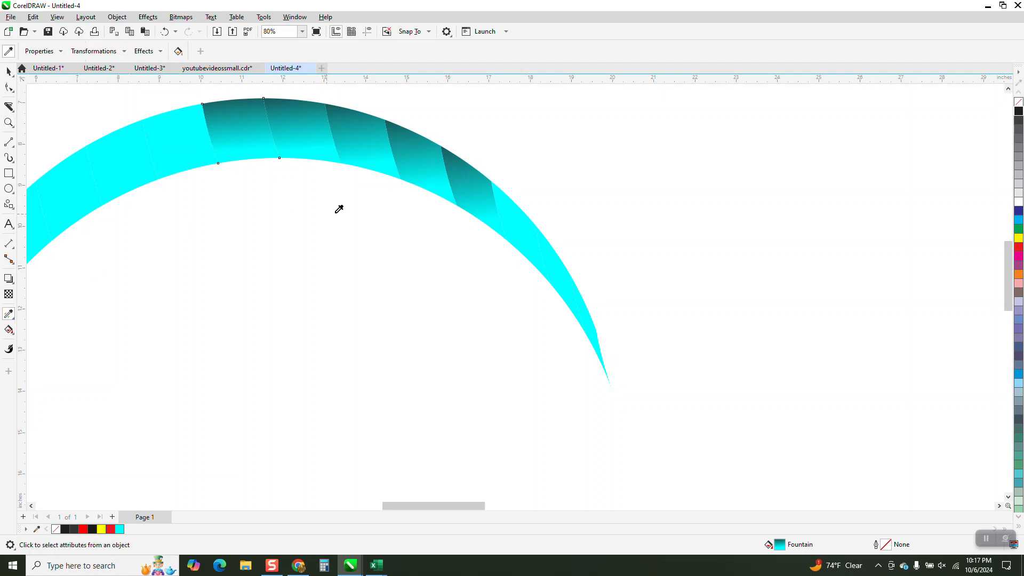
click(481, 202)
click(506, 218)
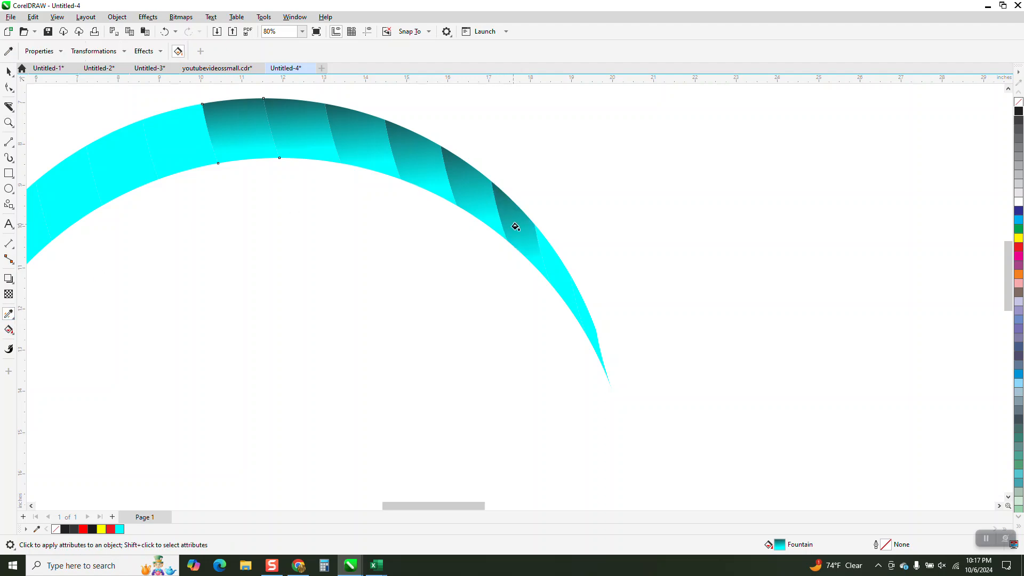
click(546, 252)
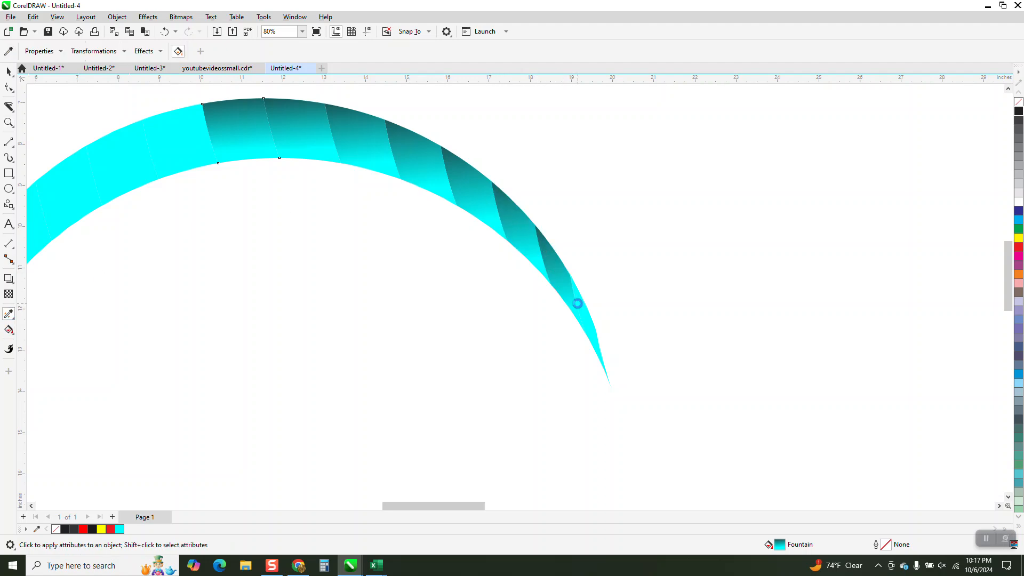
click(576, 303)
Copy the same fountain fill to the plain cyan cells left of the crest, working down the arc's outer side
click(192, 146)
scroll(557, 224, down, 2)
click(387, 198)
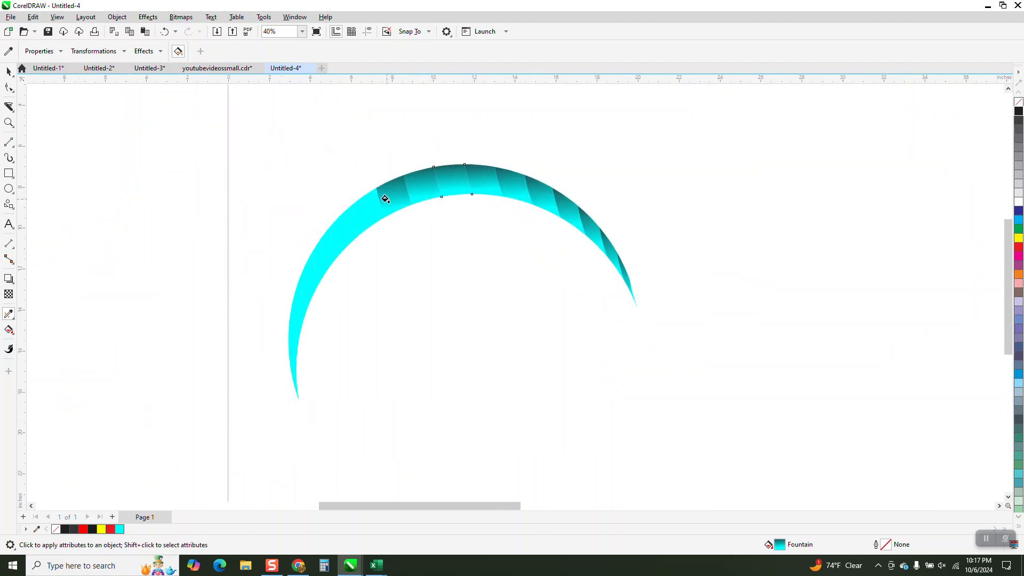
click(370, 209)
click(344, 226)
click(318, 265)
click(312, 273)
Centre the red circle group lying right of the page on the page, over the arc
click(8, 71)
scroll(332, 213, down, 2)
scroll(331, 214, down, 1)
click(788, 258)
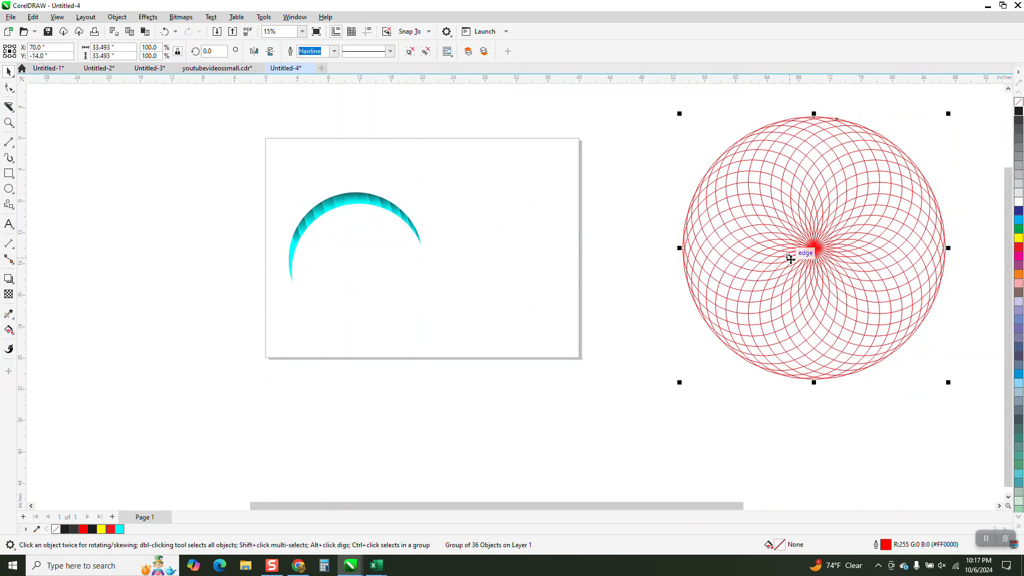
key(p)
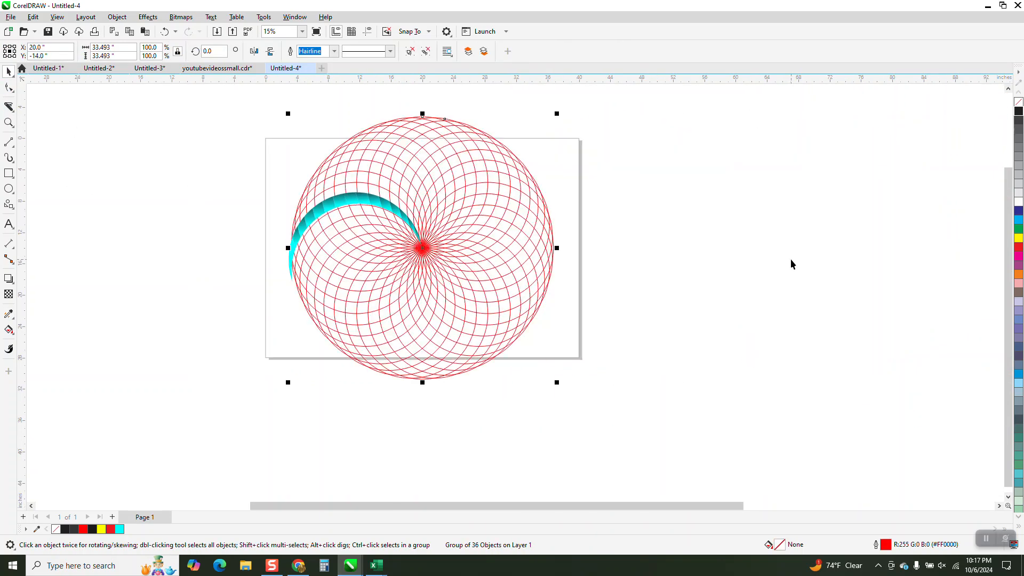
click(8, 122)
drag(227, 173, 572, 333)
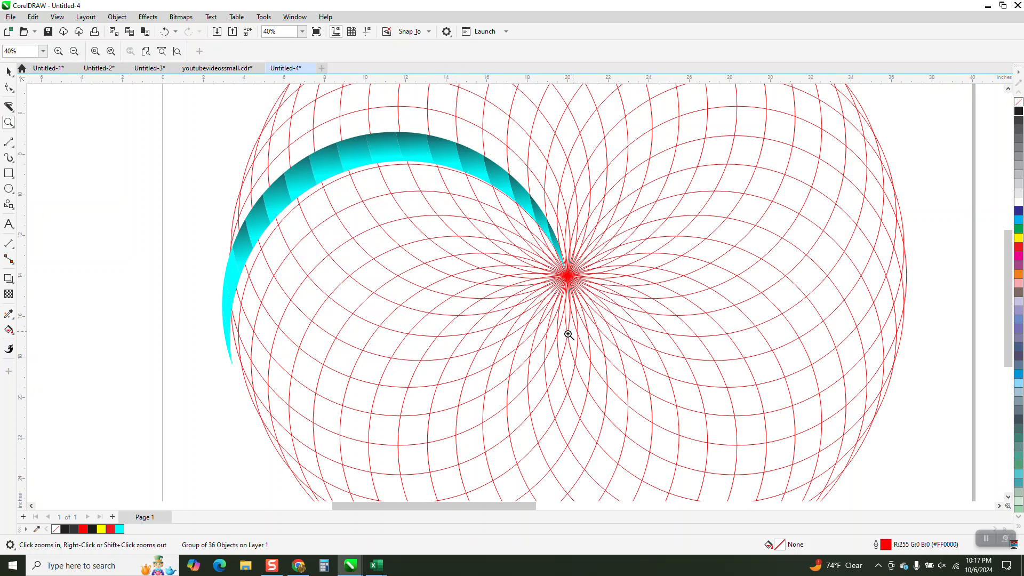
right_click(480, 329)
right_click(619, 267)
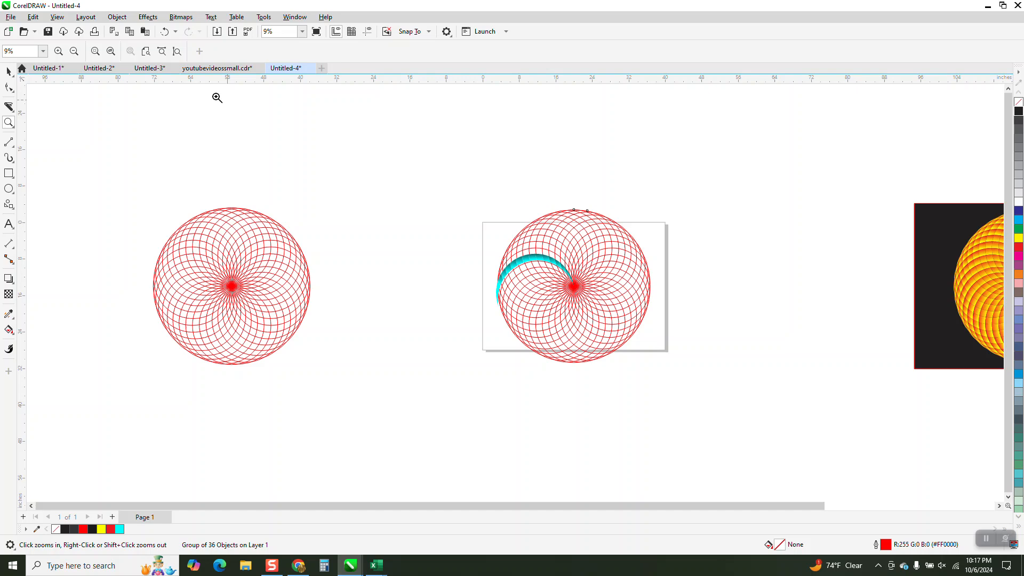
Move the smaller red circle group off the page to the right and centre the larger one from the left on the page
click(8, 71)
drag(636, 242, 749, 241)
click(302, 276)
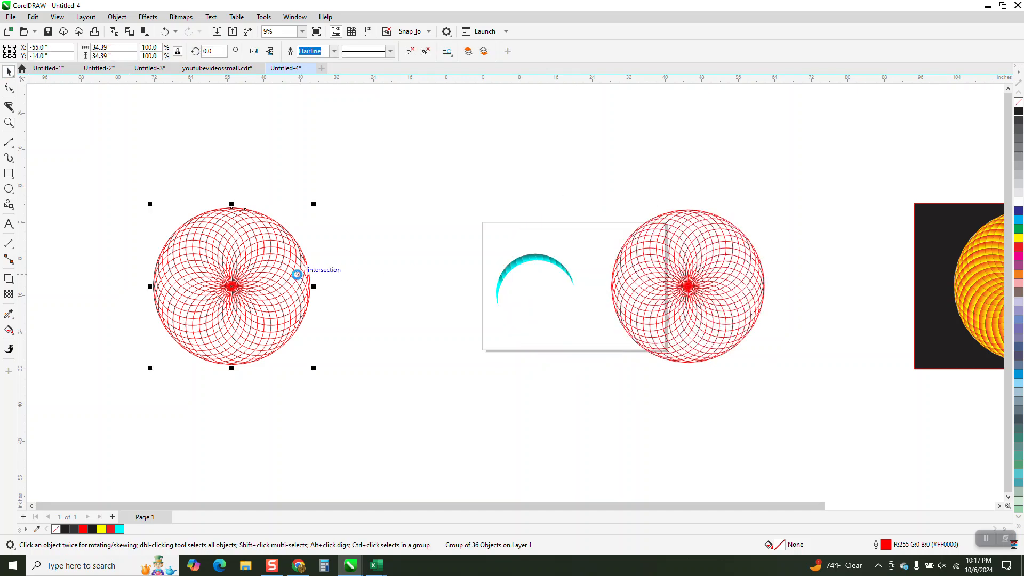
drag(297, 274, 639, 274)
drag(727, 256, 818, 264)
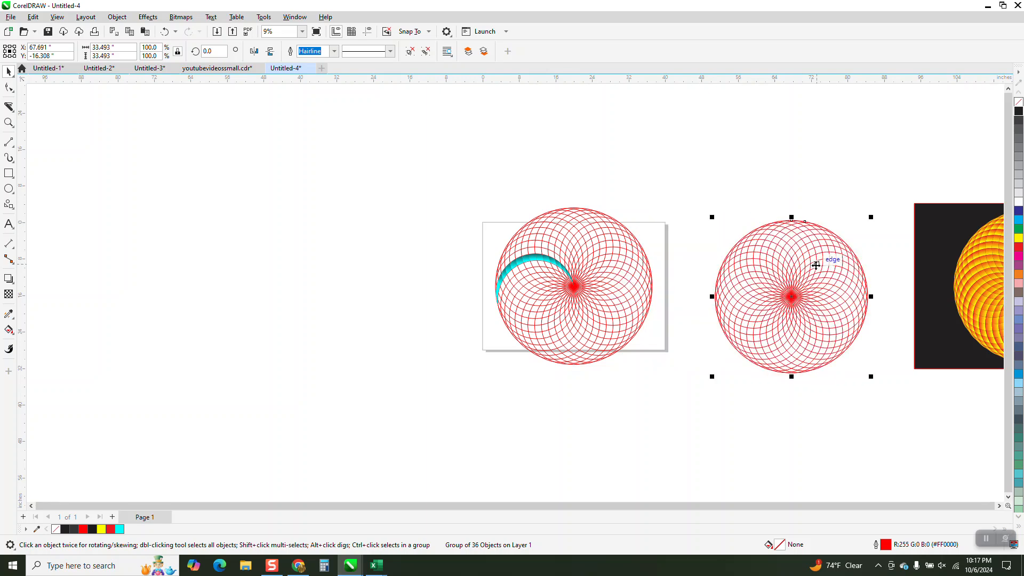
Copy the neighbouring fountain fill to the last plain cyan cells at the arc's lower-left tip with the Attributes Eyedropper
click(9, 123)
drag(490, 237, 696, 374)
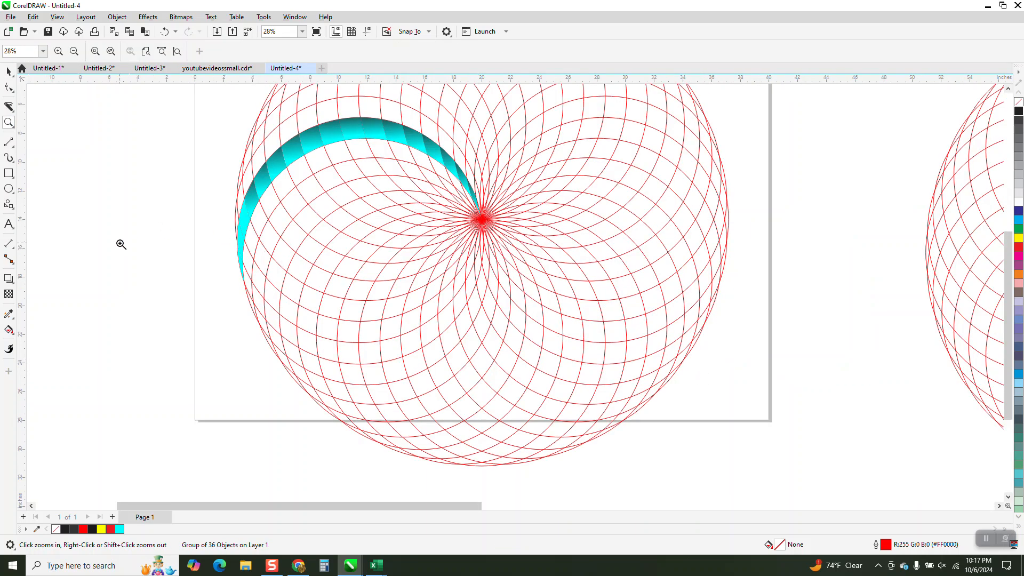
click(8, 315)
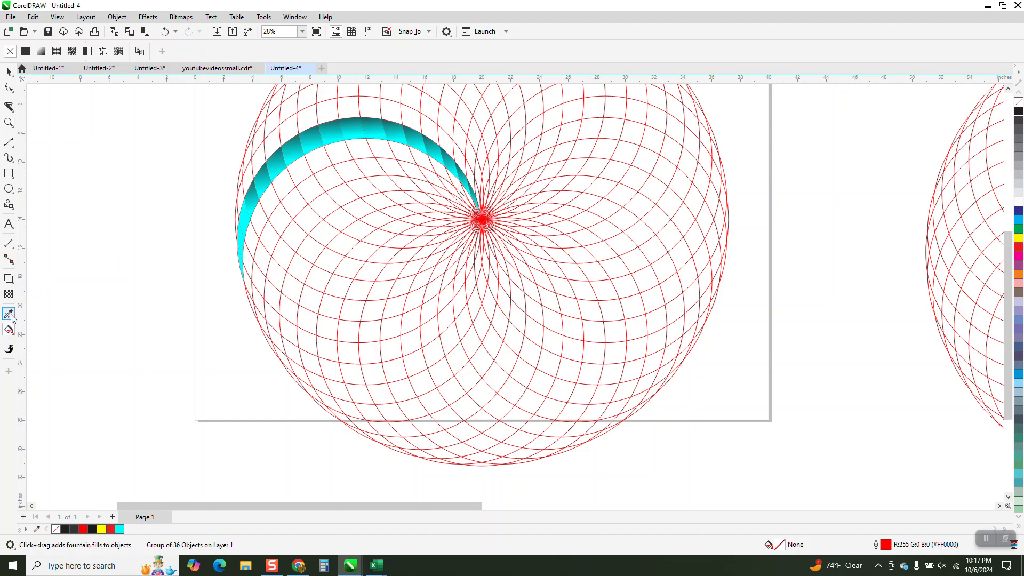
click(255, 203)
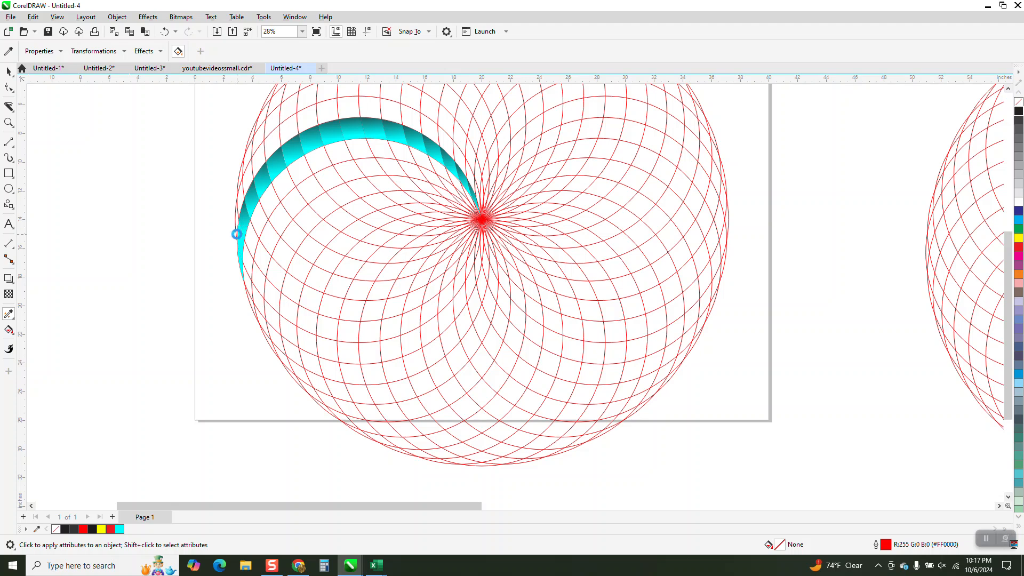
click(8, 123)
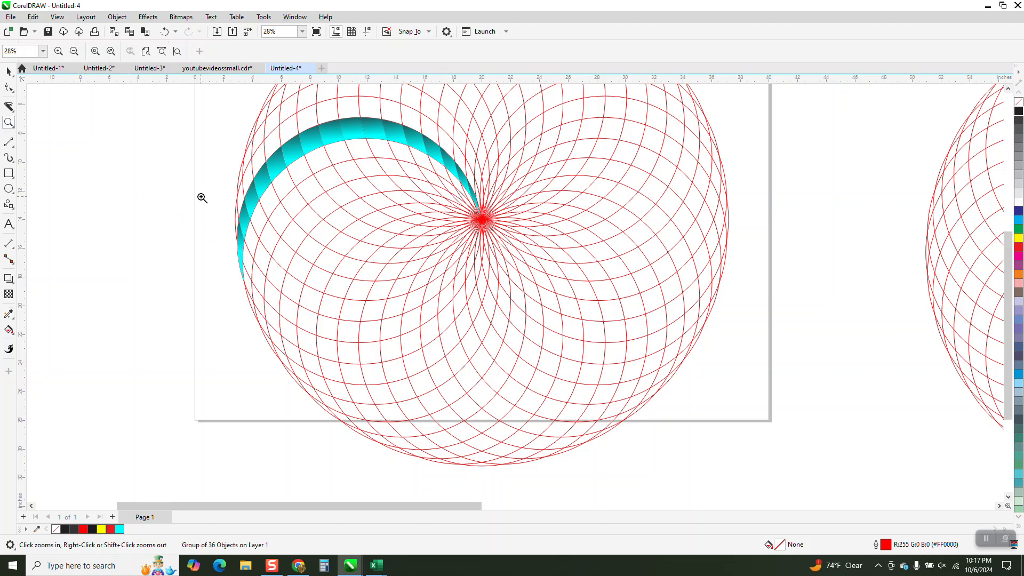
drag(202, 198, 478, 386)
click(9, 315)
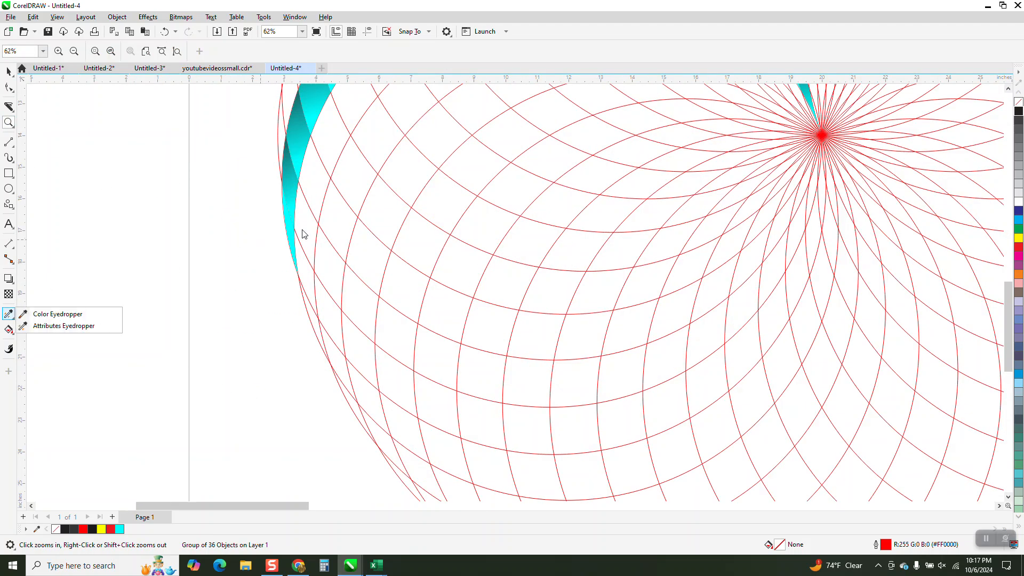
click(66, 325)
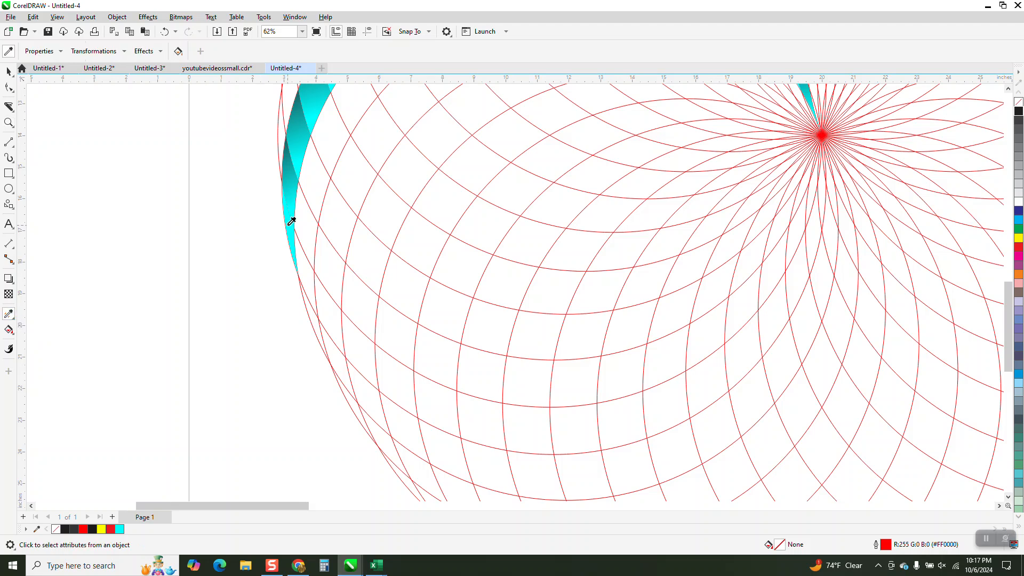
click(295, 191)
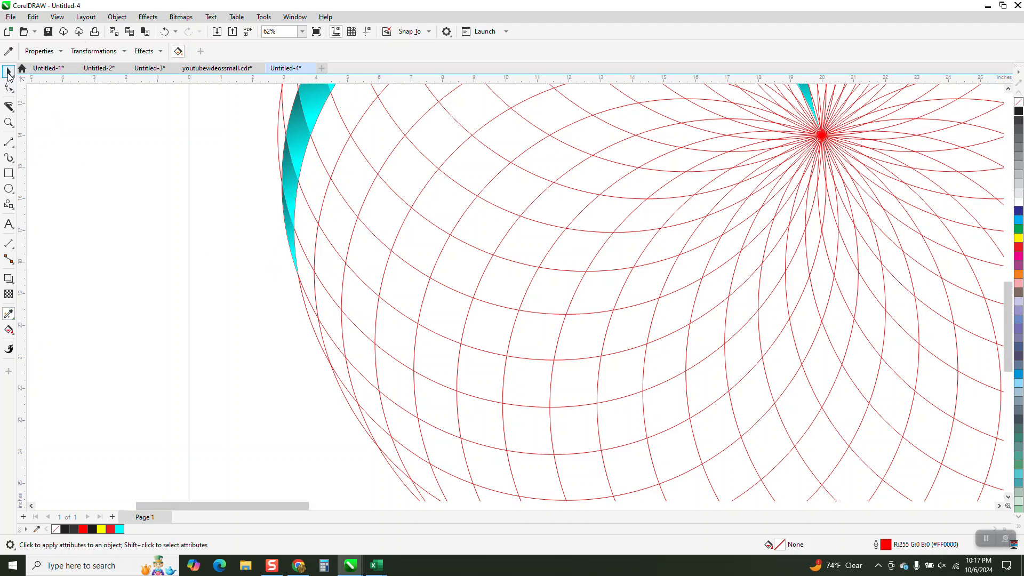
Nudge the larger red circle group left off the page, leaving the gradient arc alone on it
click(8, 71)
scroll(157, 278, down, 4)
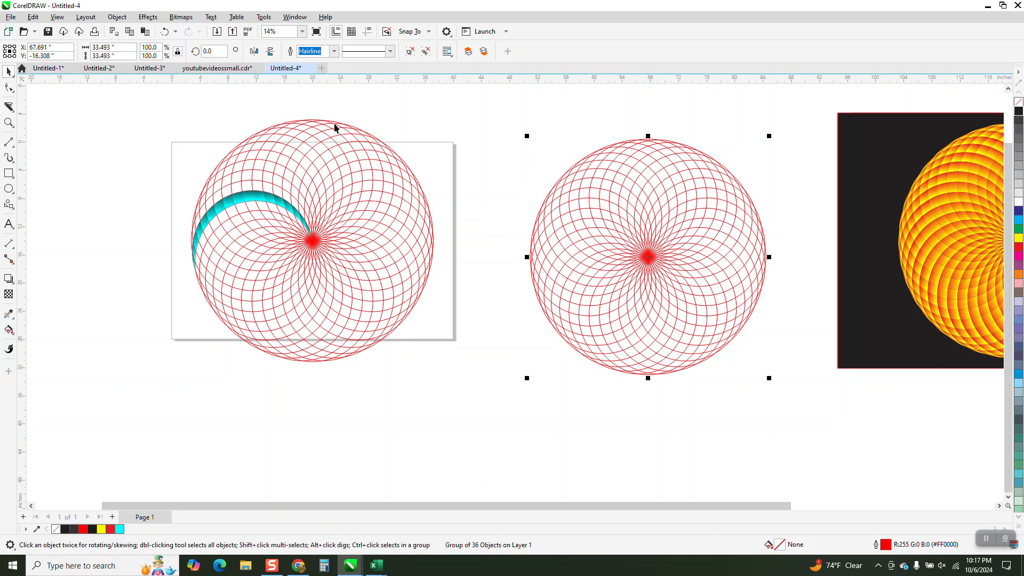
scroll(461, 153, down, 2)
click(446, 171)
key(Left)
key(Left)
key(Left)
key(Left)
key(Left)
key(Left)
key(Left)
key(Left)
key(Left)
key(Left)
key(Left)
key(Left)
key(Left)
key(Left)
key(Left)
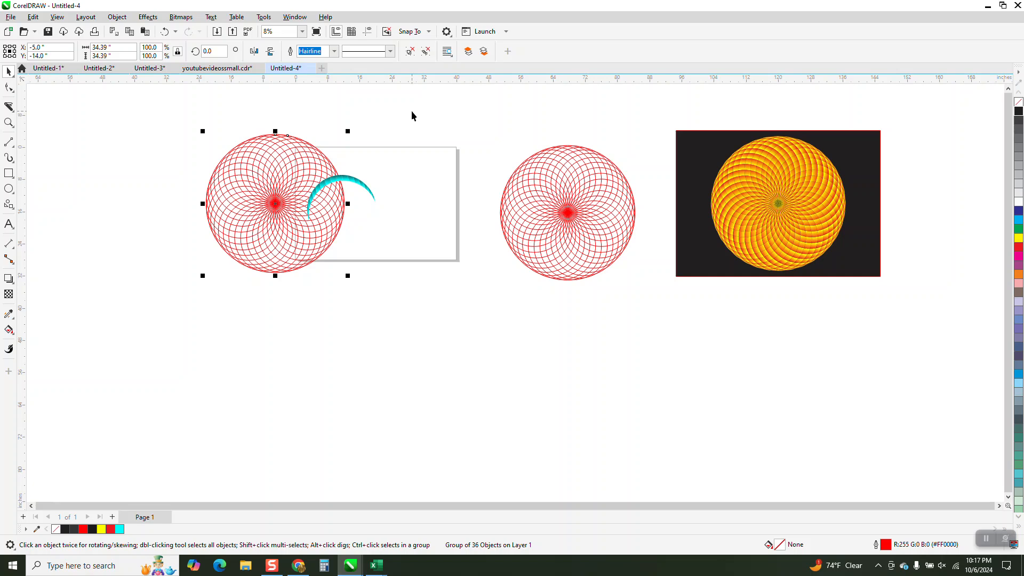
Group the arc's cells, show the guidelines and place the group's rotation centre at their intersection
drag(458, 241, 460, 242)
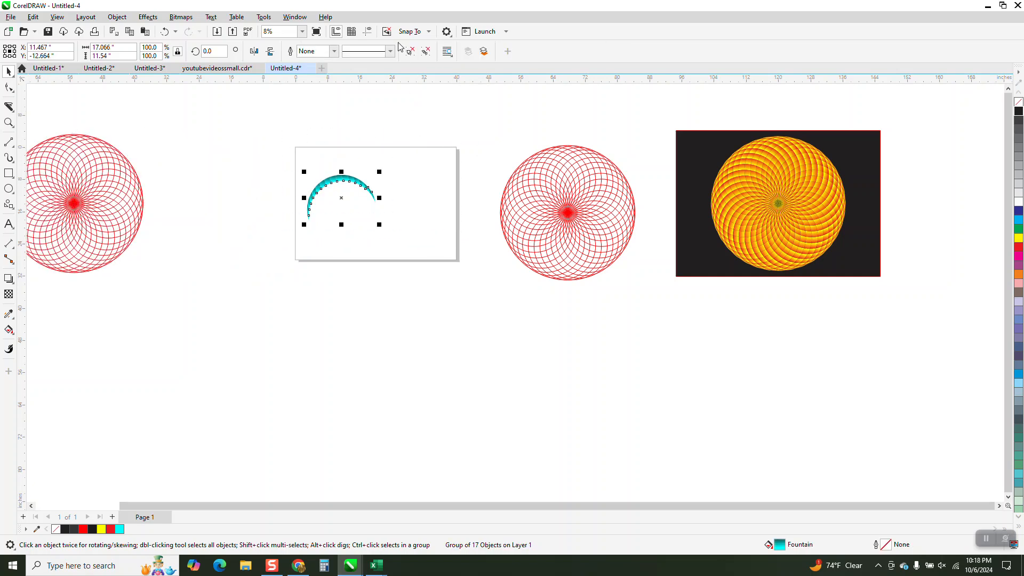
click(366, 32)
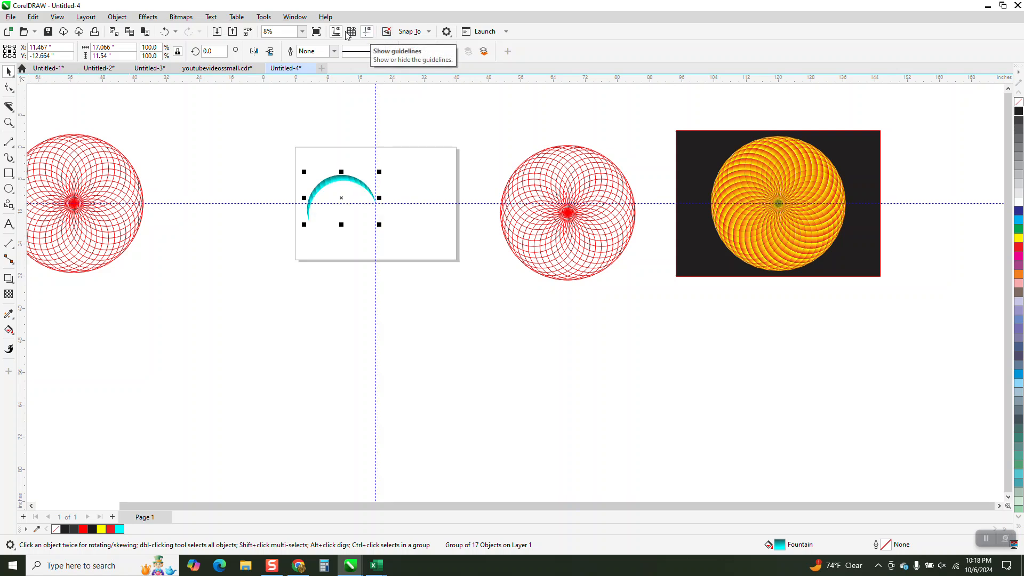
click(346, 192)
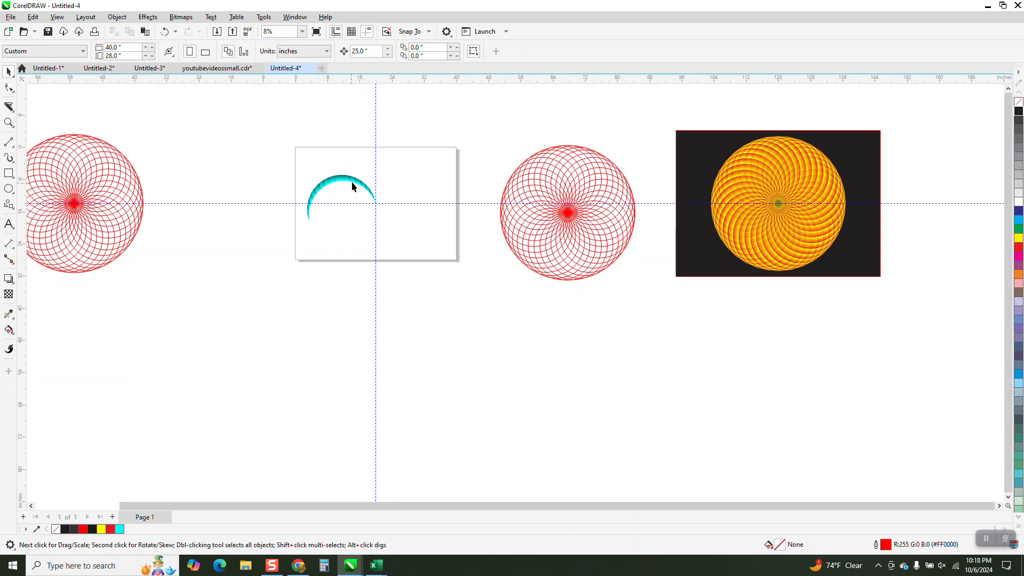
click(352, 184)
click(353, 181)
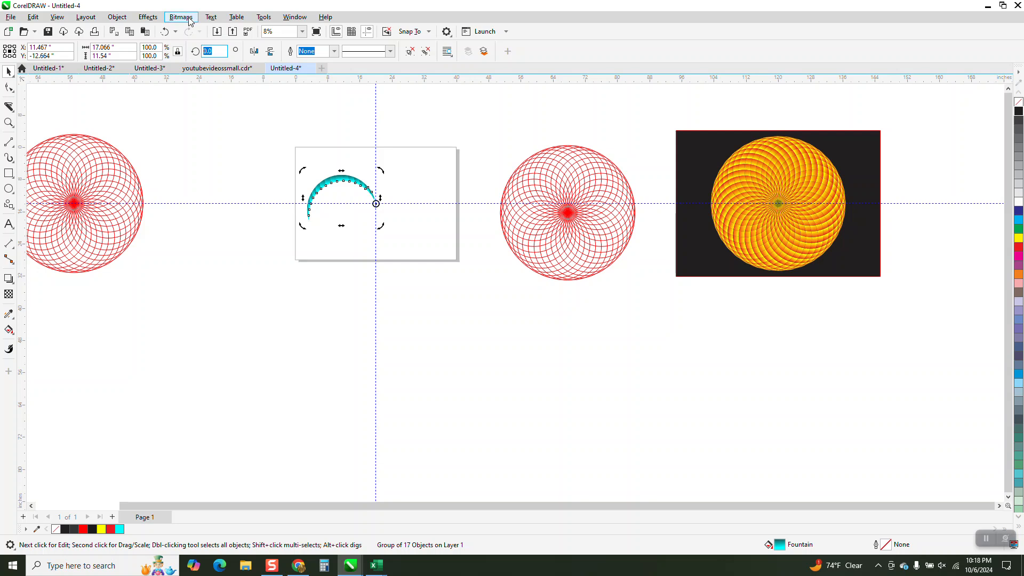
Create rotated copies of the arc group at 10 and 20 degrees about the guideline intersection
text(10)
key(Return)
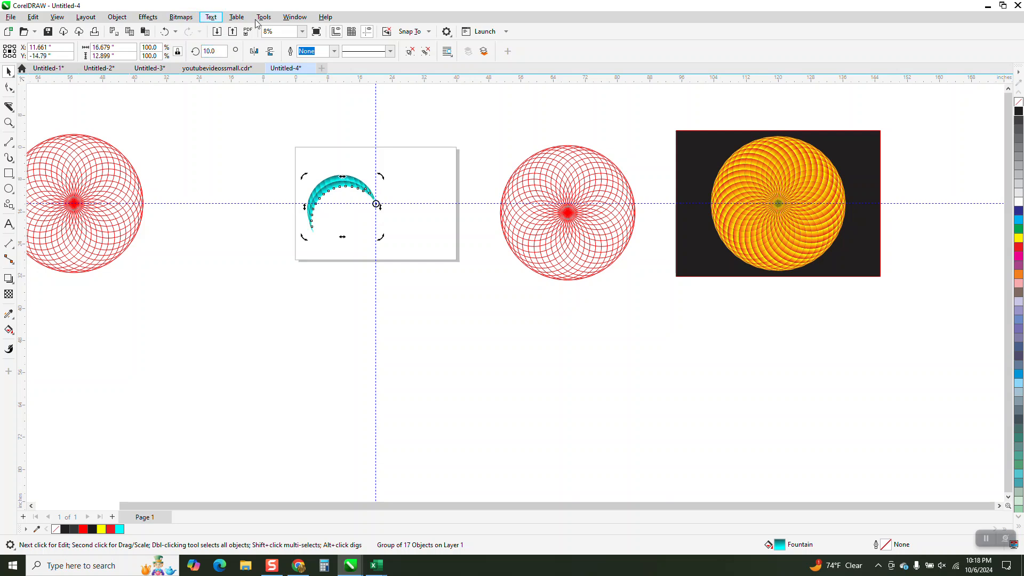
drag(220, 52, 189, 73)
text(20)
key(Return)
Repeat the 10-degree rotated duplication of the arc group until the arcs close into a full circle
key(ctrl+d)
key(ctrl+d)
key(ctrl+d)
key(ctrl+d)
key(ctrl+d)
key(ctrl+d)
key(ctrl+d)
key(ctrl+d)
key(ctrl+d)
key(ctrl+d)
key(ctrl+d)
key(ctrl+d)
key(ctrl+d)
key(ctrl+d)
key(ctrl+d)
key(ctrl+d)
key(ctrl+d)
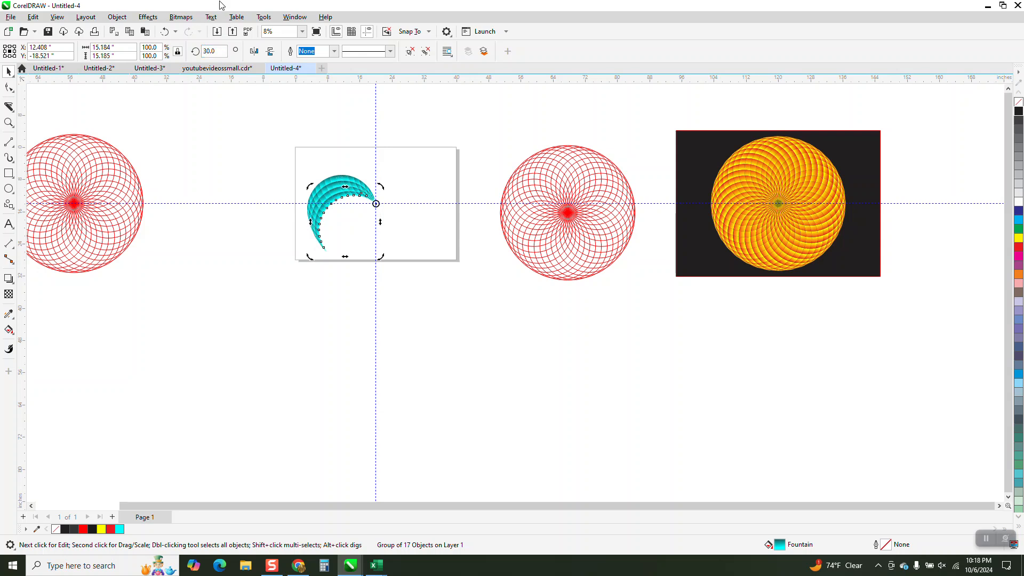
key(ctrl+d)
key(ctrl+d)
key(ctrl+d)
key(ctrl+d)
key(ctrl+d)
key(ctrl+d)
key(ctrl+d)
key(ctrl+d)
key(ctrl+d)
key(ctrl+d)
key(ctrl+d)
key(ctrl+d)
key(ctrl+d)
key(ctrl+d)
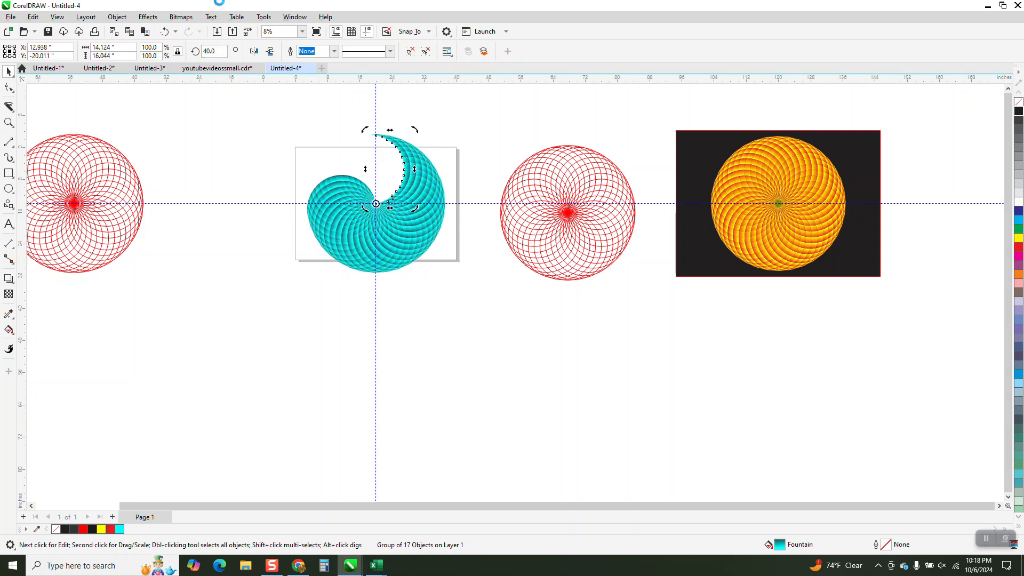
key(ctrl+d)
key(ctrl+d)
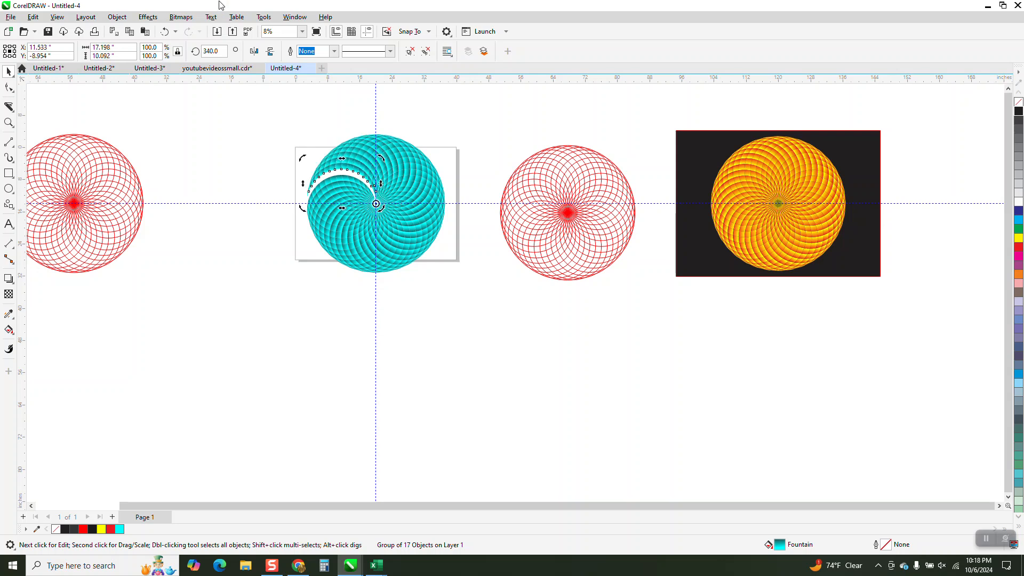
Examine the gradient cells of the cyan spiral circle up close and as a whole
click(9, 122)
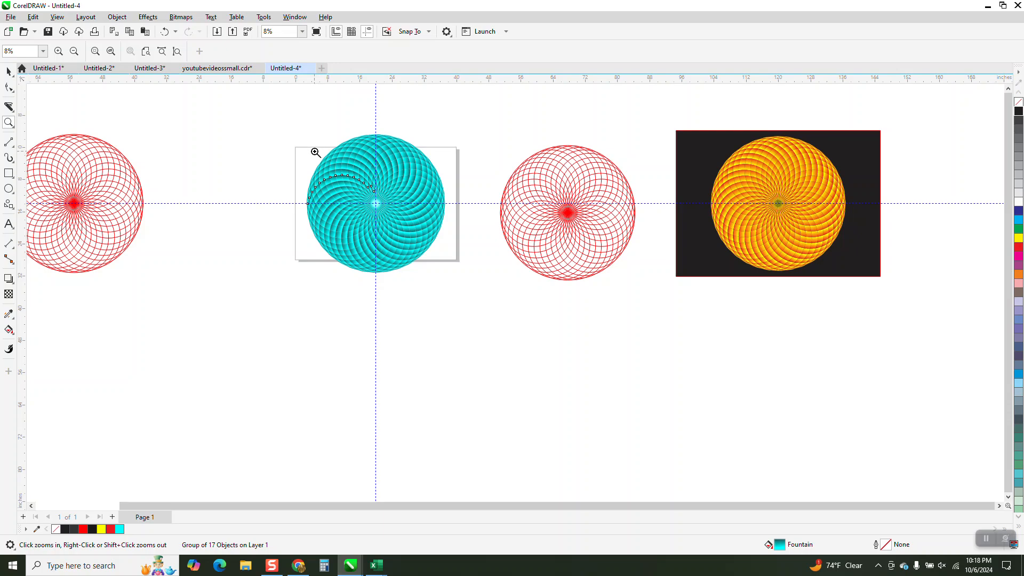
click(434, 240)
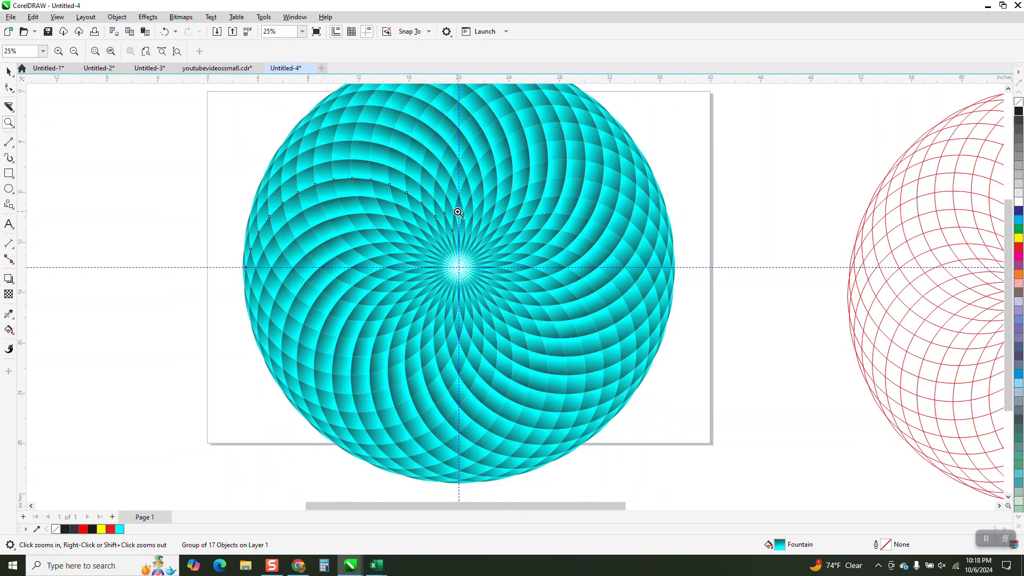
drag(356, 143, 445, 222)
scroll(445, 221, down, 4)
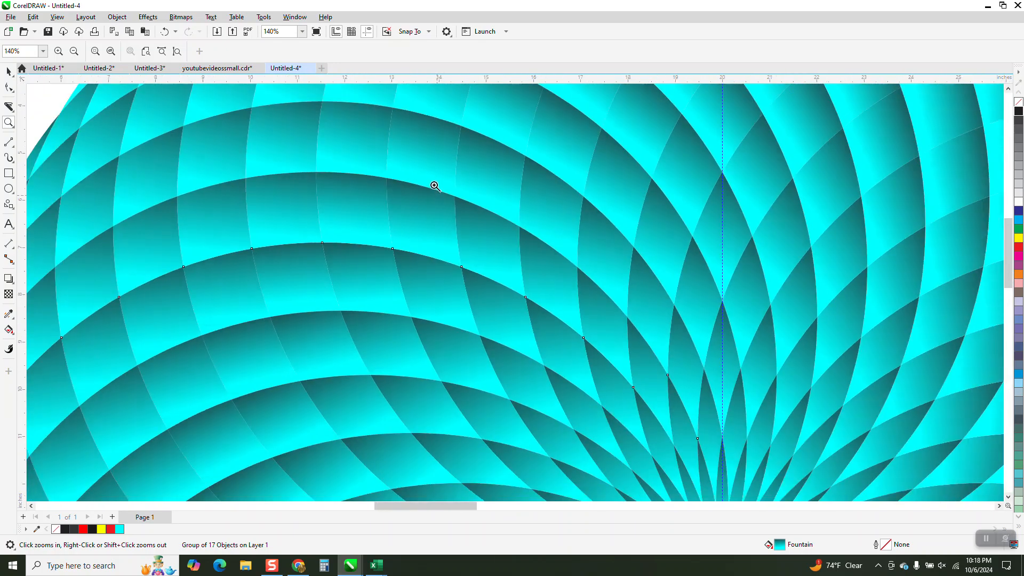
scroll(432, 175, down, 3)
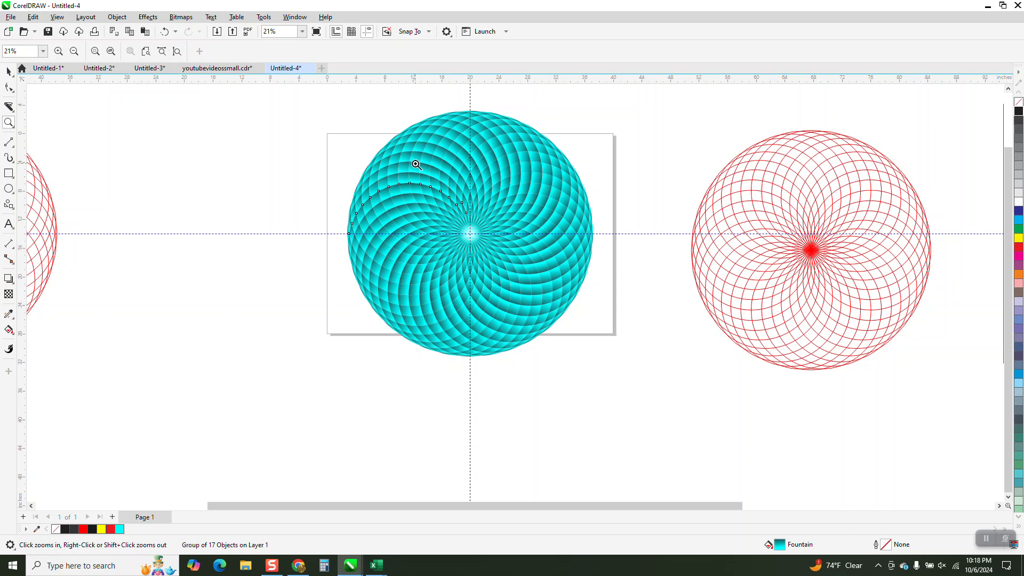
scroll(210, 214, down, 2)
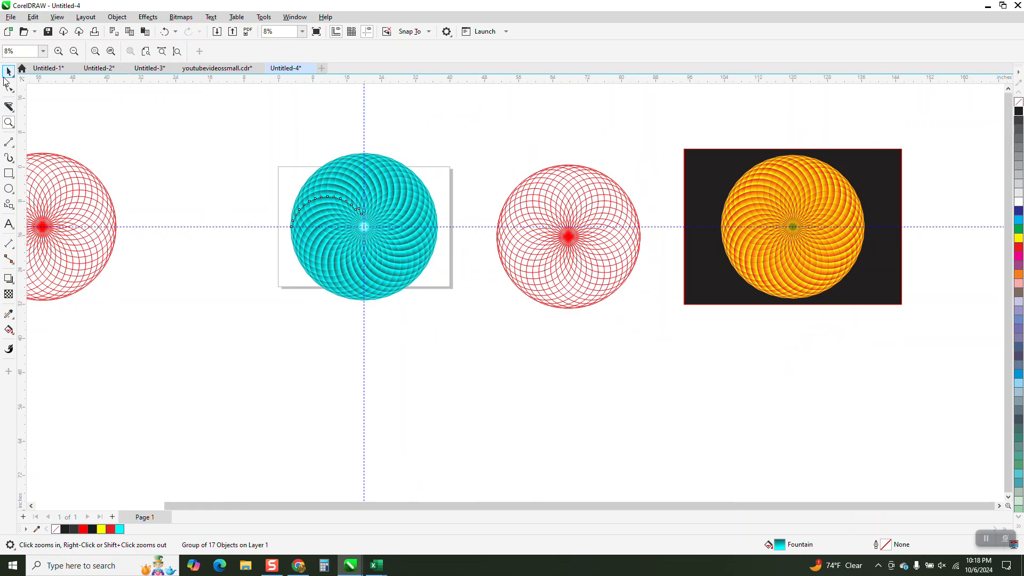
Move the black background rectangle from behind the orange spiral to behind the cyan spiral circle, centred on it
click(8, 73)
drag(696, 184, 258, 203)
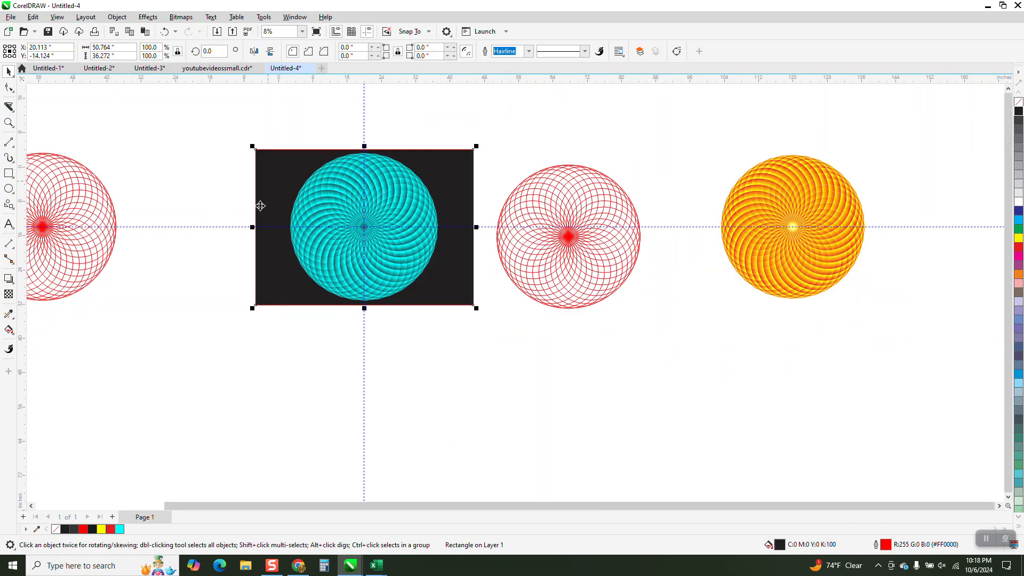
click(7, 122)
drag(332, 165, 475, 263)
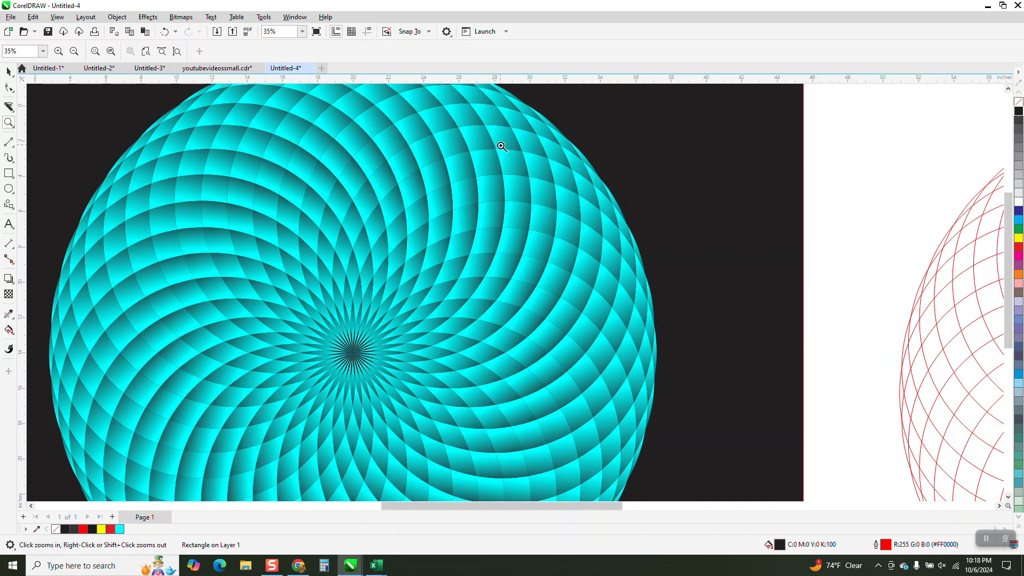
scroll(483, 179, down, 1)
scroll(500, 183, down, 1)
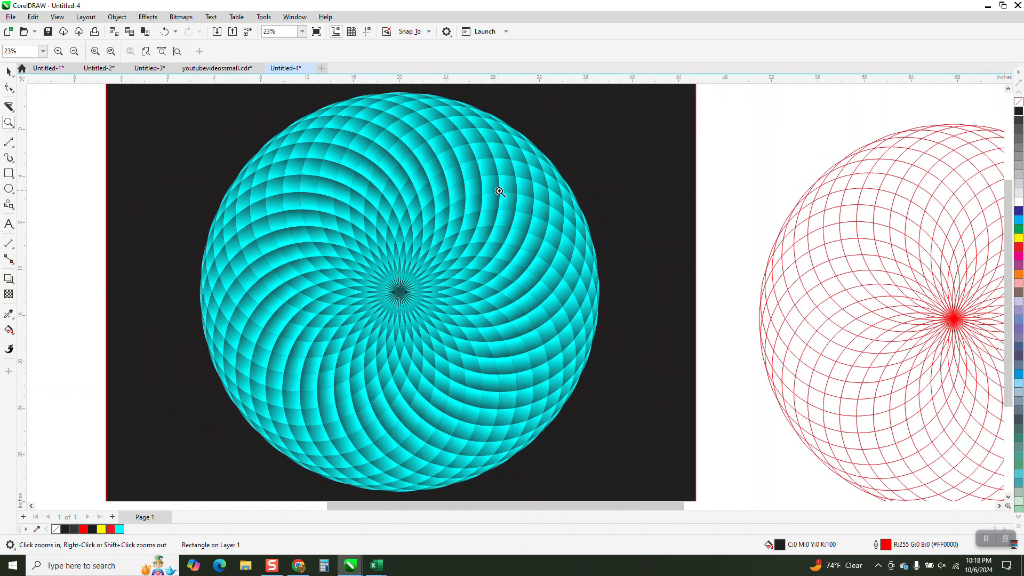